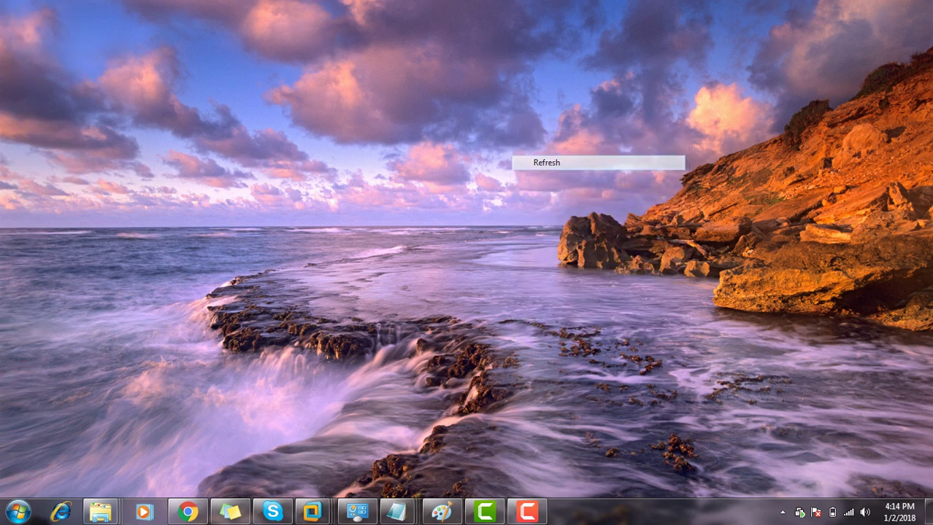
pyautogui.rightClick(540, 157)
pyautogui.click(563, 195)
pyautogui.rightClick(572, 190)
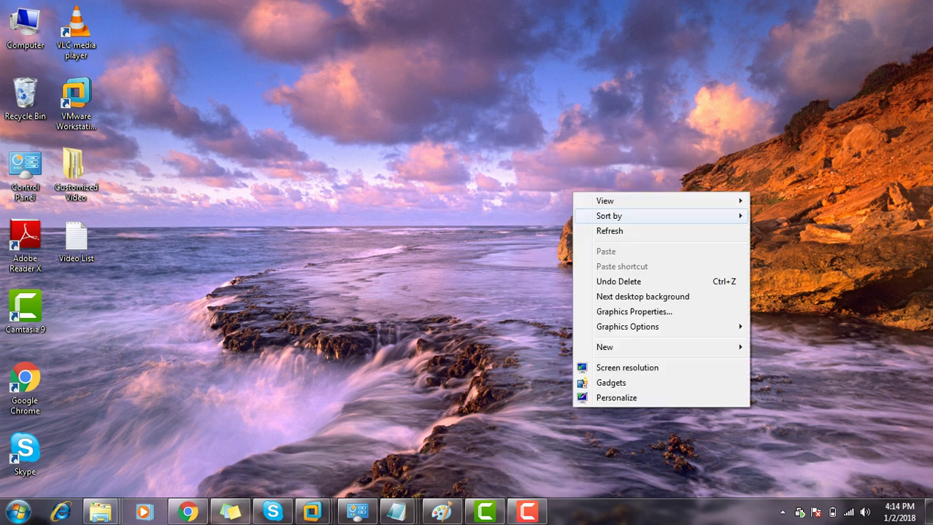
pyautogui.click(595, 229)
pyautogui.rightClick(540, 165)
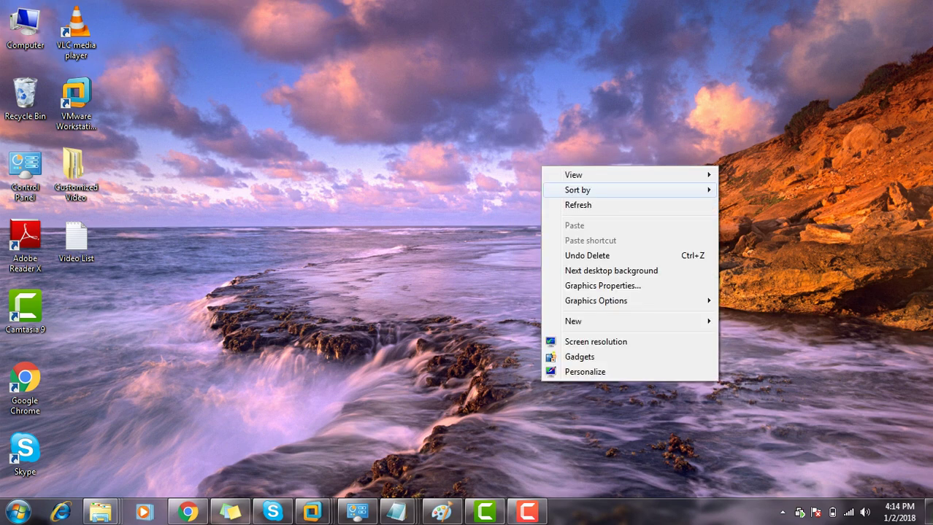
pyautogui.click(566, 202)
pyautogui.rightClick(516, 137)
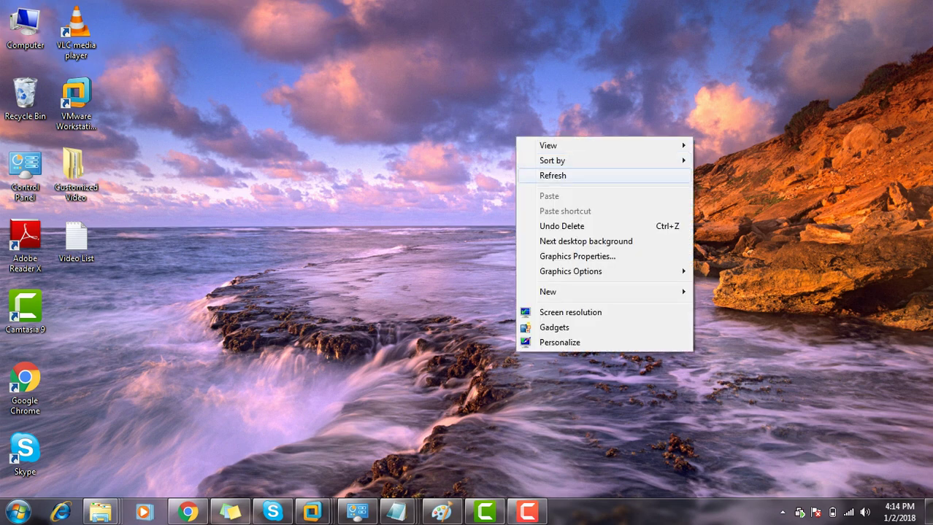
pyautogui.click(552, 175)
pyautogui.rightClick(549, 170)
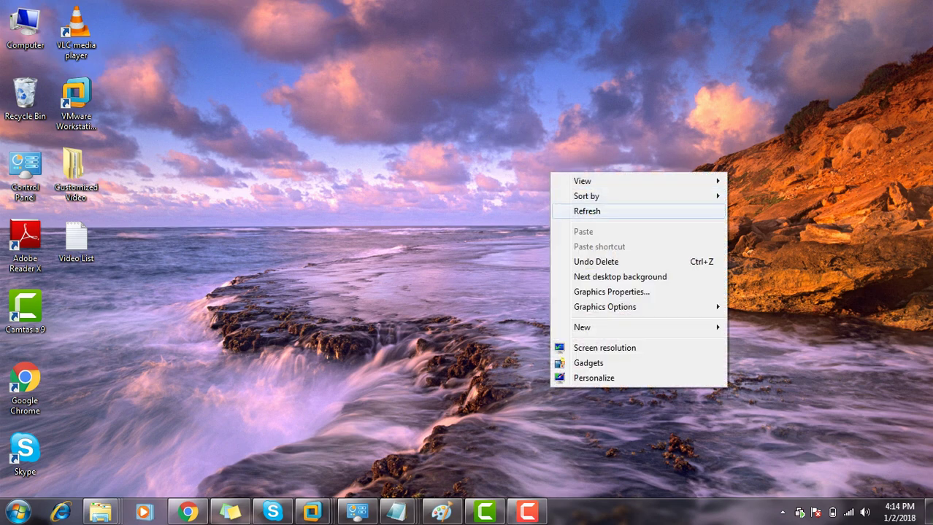
pyautogui.click(577, 210)
pyautogui.rightClick(517, 170)
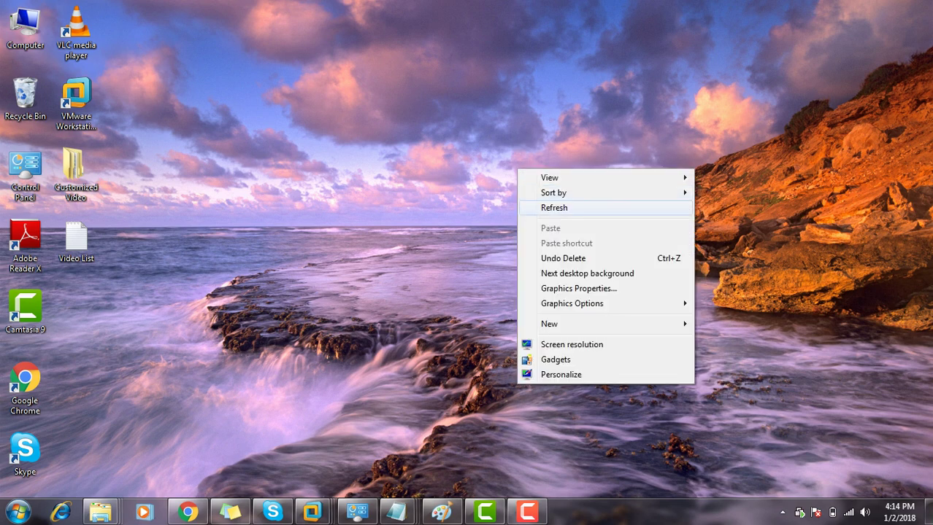
pyautogui.click(554, 208)
pyautogui.rightClick(552, 204)
pyautogui.click(576, 243)
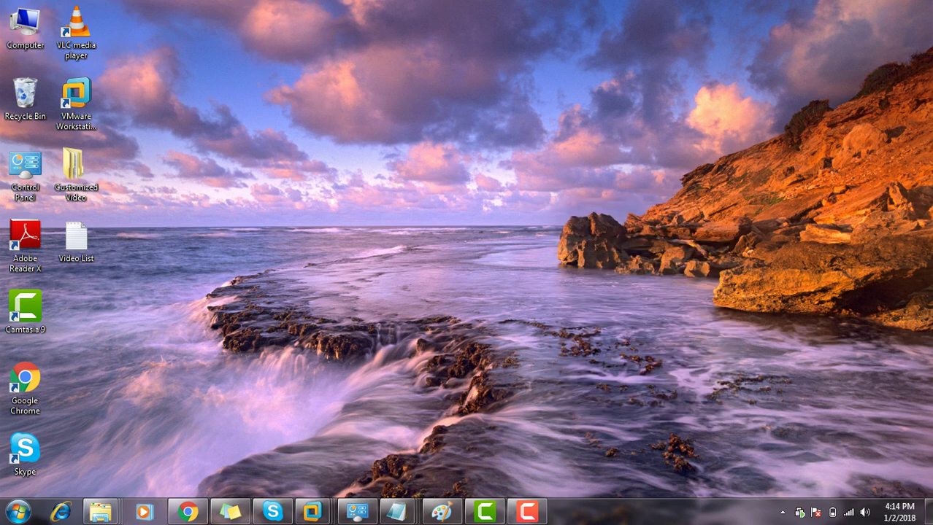
pyautogui.rightClick(556, 216)
pyautogui.click(592, 256)
pyautogui.rightClick(585, 250)
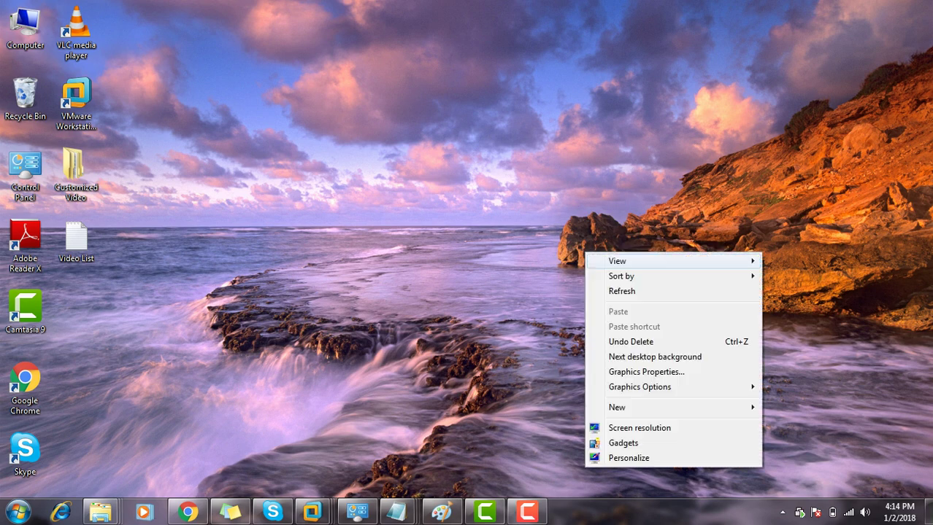
pyautogui.click(617, 289)
pyautogui.rightClick(497, 166)
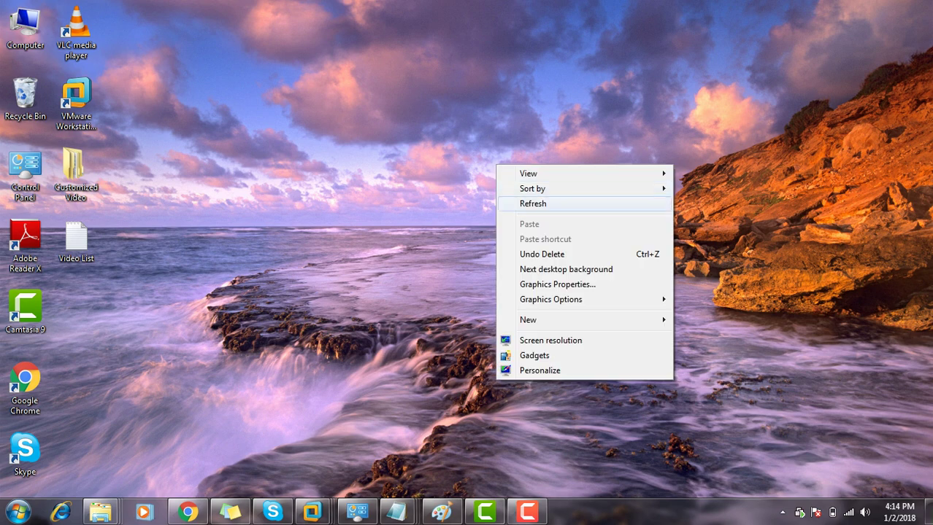
pyautogui.click(533, 204)
pyautogui.rightClick(526, 204)
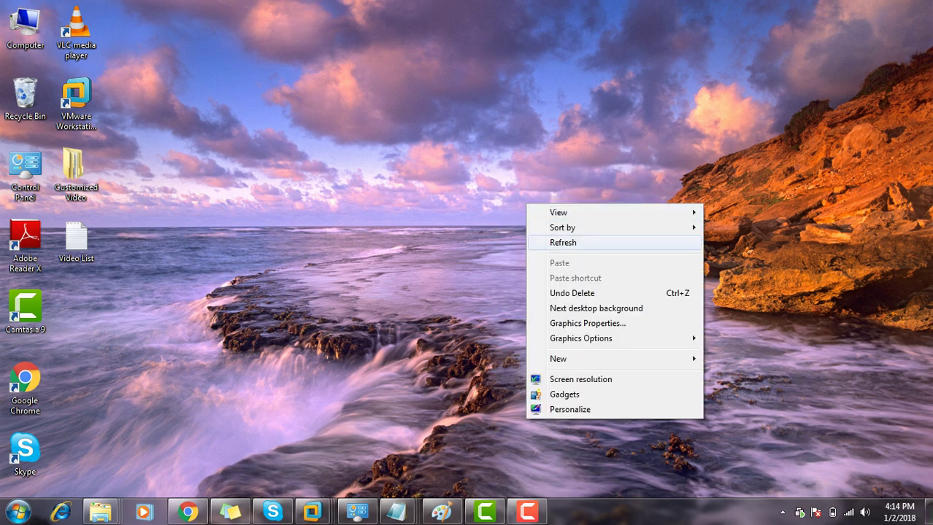
pyautogui.click(555, 243)
pyautogui.press('super+r')
pyautogui.write('n')
pyautogui.press('BackSpace')
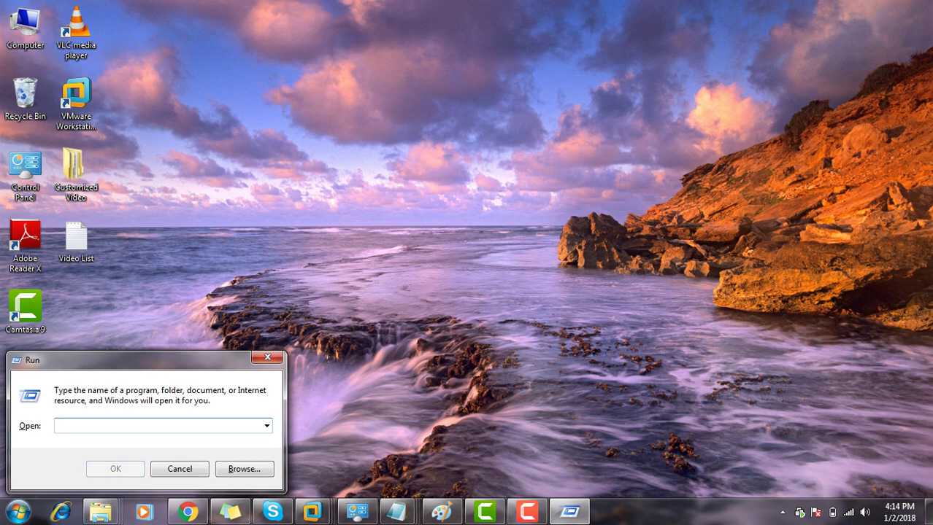
pyautogui.press('Escape')
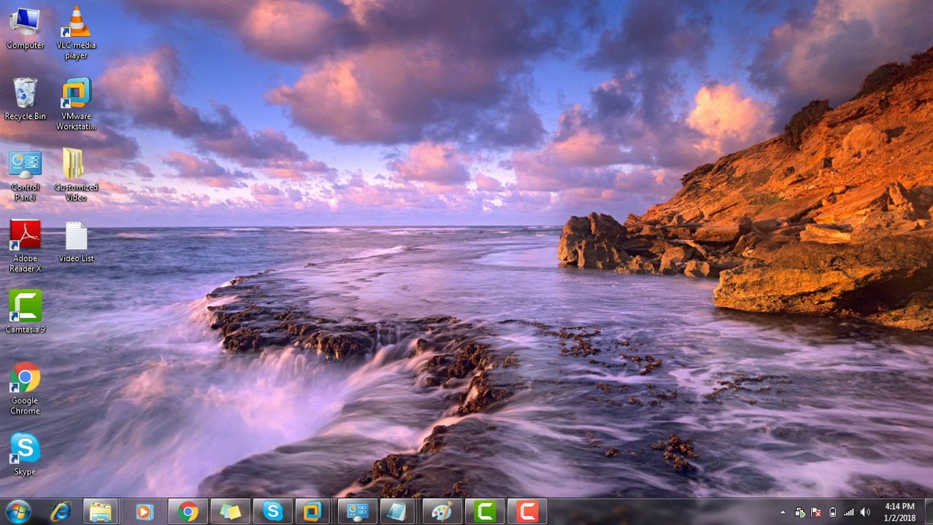
# Step: Bring up the untitled Notepad note containing the SMS_R_System query and highlight the whole select statement
pyautogui.moveTo(398, 512)
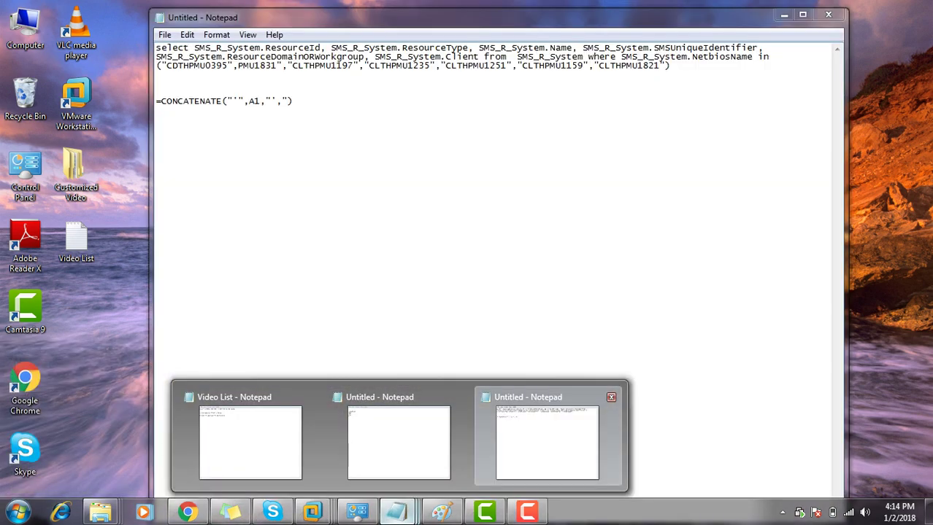
pyautogui.click(547, 441)
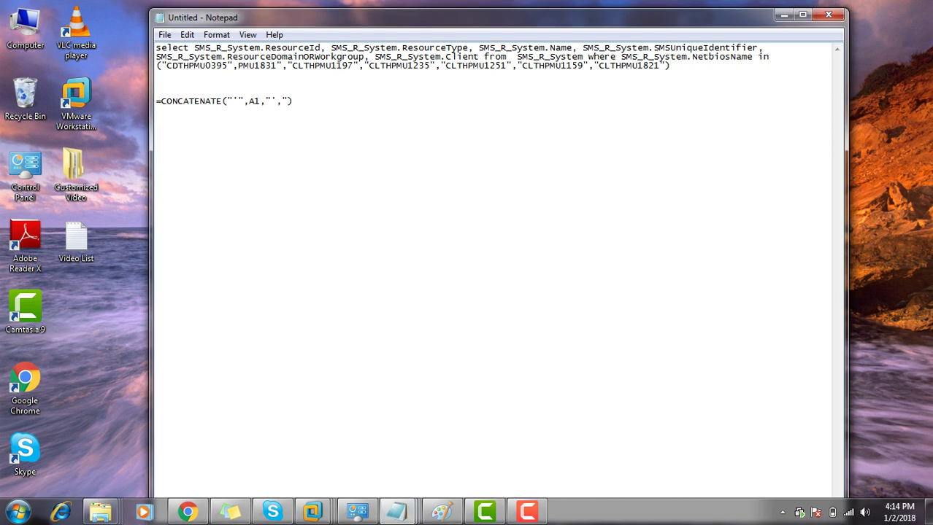
pyautogui.hotkey('ctrl', 'shift', 'Left')
pyautogui.hotkey('ctrl', 'shift', 'Left')
pyautogui.hotkey('ctrl', 'shift', 'Left')
pyautogui.hotkey('ctrl', 'shift', 'Left')
pyautogui.hotkey('ctrl', 'shift', 'Left')
pyautogui.hotkey('ctrl', 'shift', 'Left')
pyautogui.hotkey('ctrl', 'shift', 'Left')
pyautogui.hotkey('ctrl', 'shift', 'Left')
pyautogui.hotkey('ctrl', 'shift', 'Left')
pyautogui.hotkey('ctrl', 'shift', 'Left')
pyautogui.hotkey('ctrl', 'shift', 'Left')
pyautogui.hotkey('ctrl', 'shift', 'Left')
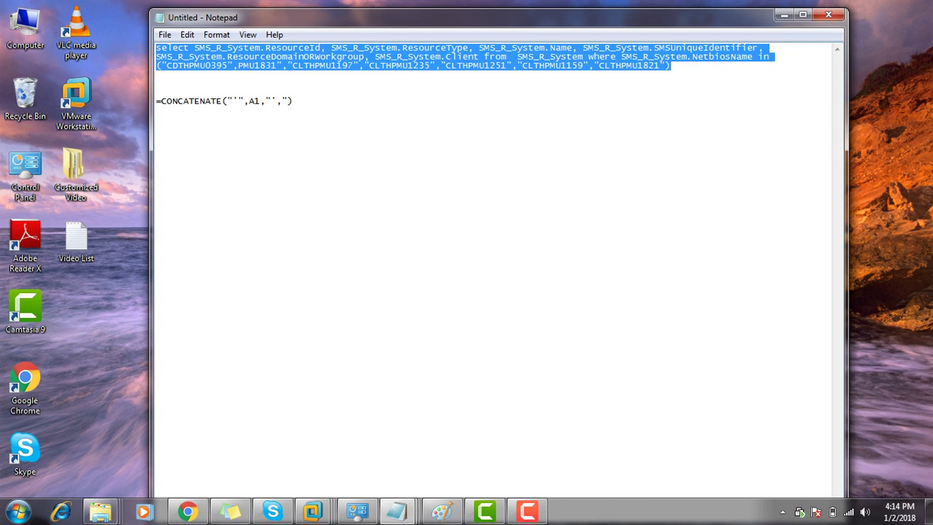
# Step: Examine the query's computer name list, the full select statement and the CONCATENATE formula below it by highlighting each
pyautogui.click(287, 64)
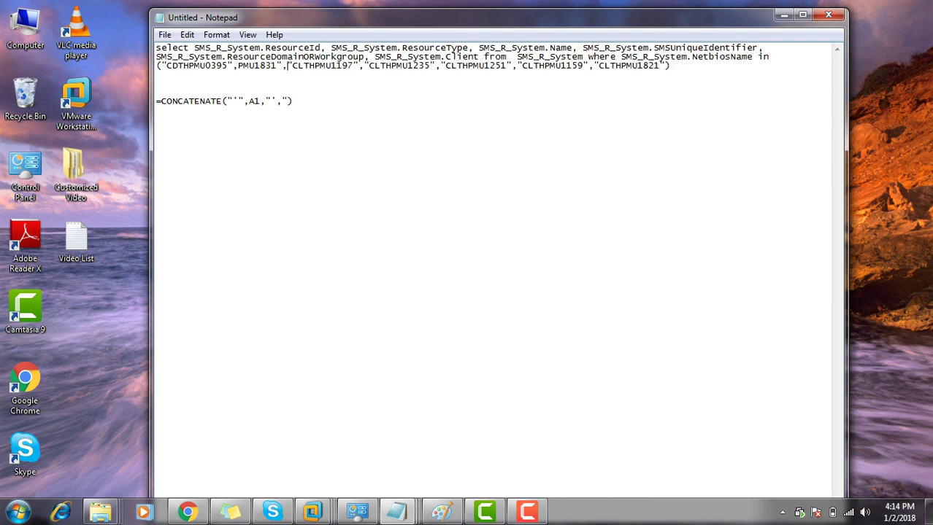
pyautogui.moveTo(670, 66); pyautogui.dragTo(156, 65)
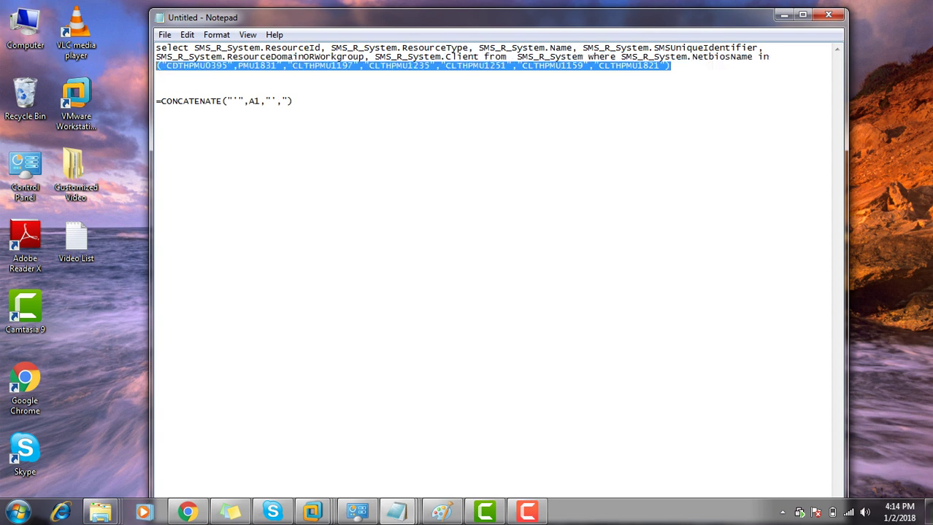
pyautogui.click(156, 74)
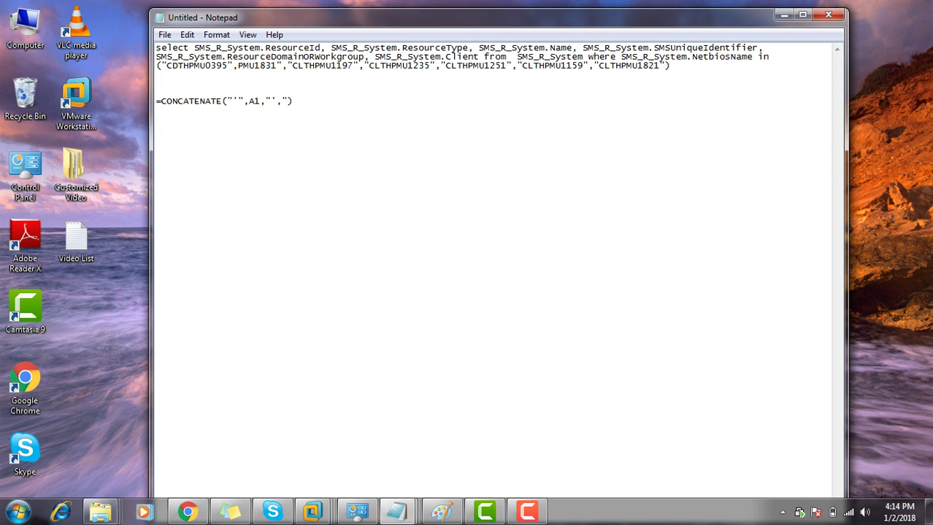
pyautogui.moveTo(670, 65); pyautogui.dragTo(157, 48)
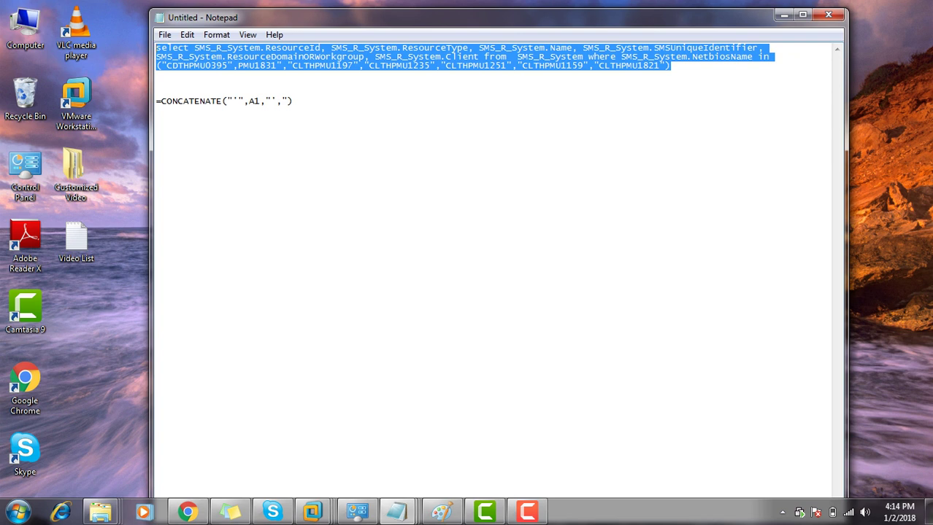
pyautogui.moveTo(293, 101); pyautogui.dragTo(155, 102)
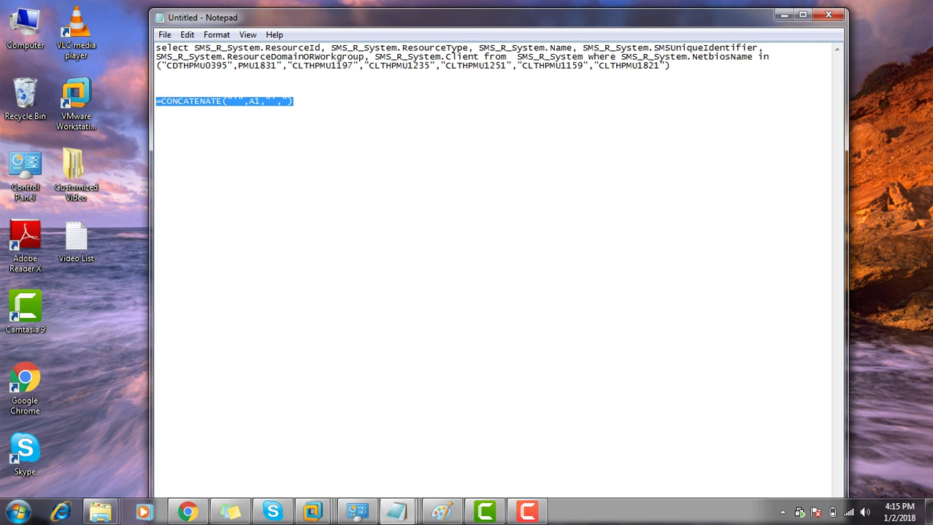
pyautogui.click(238, 102)
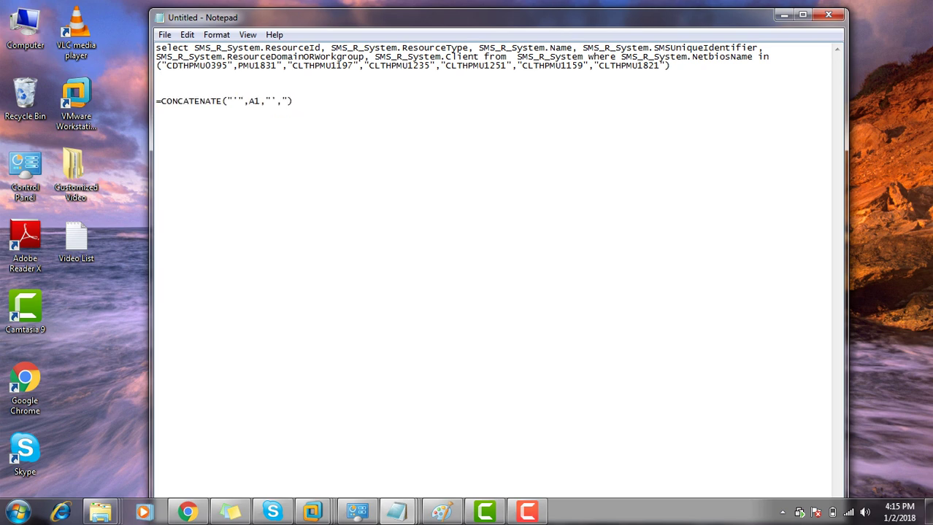
# Step: Switch to the Configuration Manager console in the Windows Server 2012 virtual machine and show the All Systems collection's members sorted by client activity
pyautogui.moveTo(312, 511)
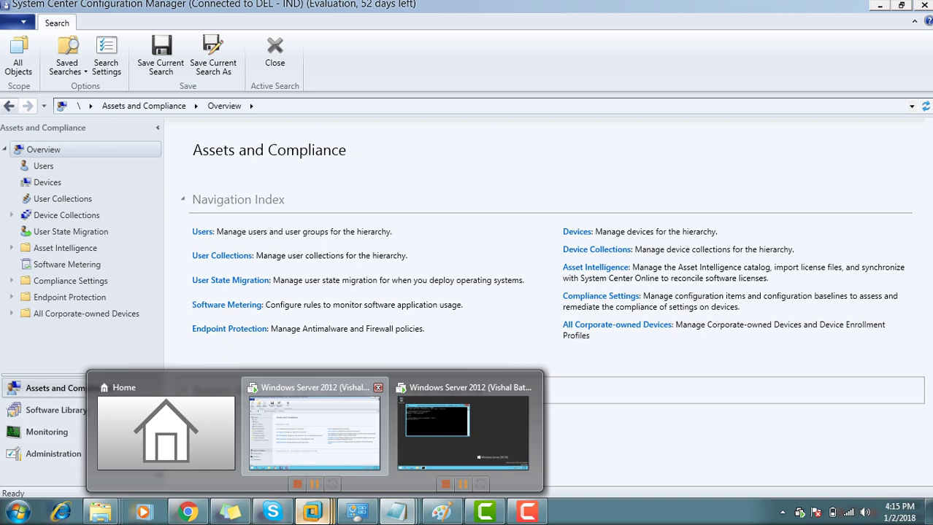
pyautogui.click(313, 430)
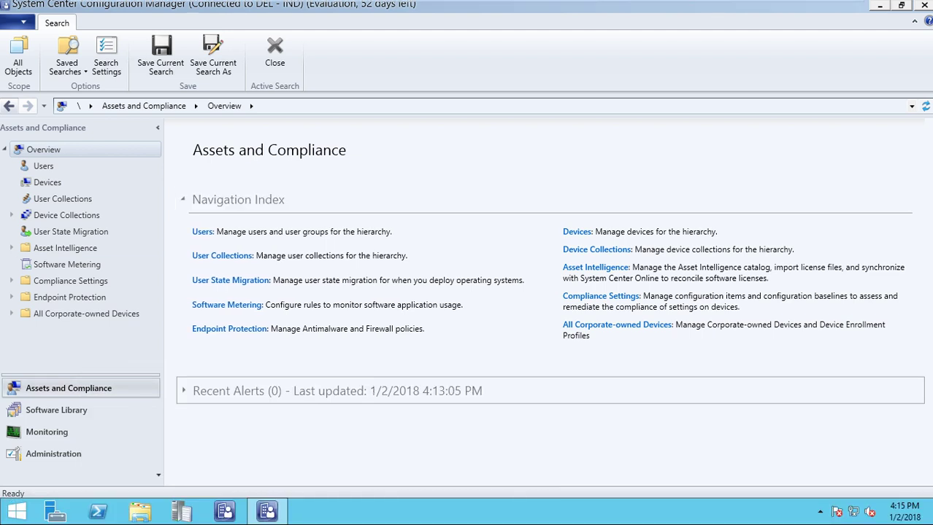
pyautogui.click(67, 215)
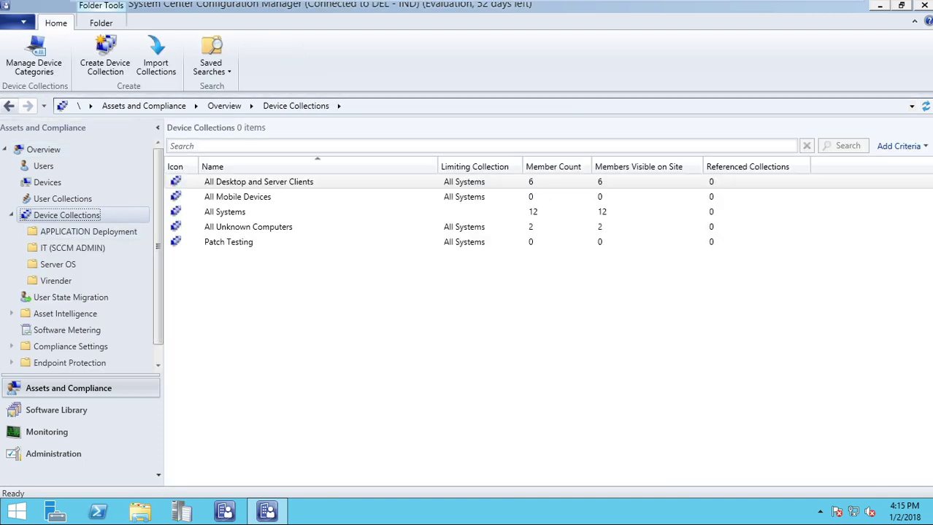
pyautogui.click(225, 212)
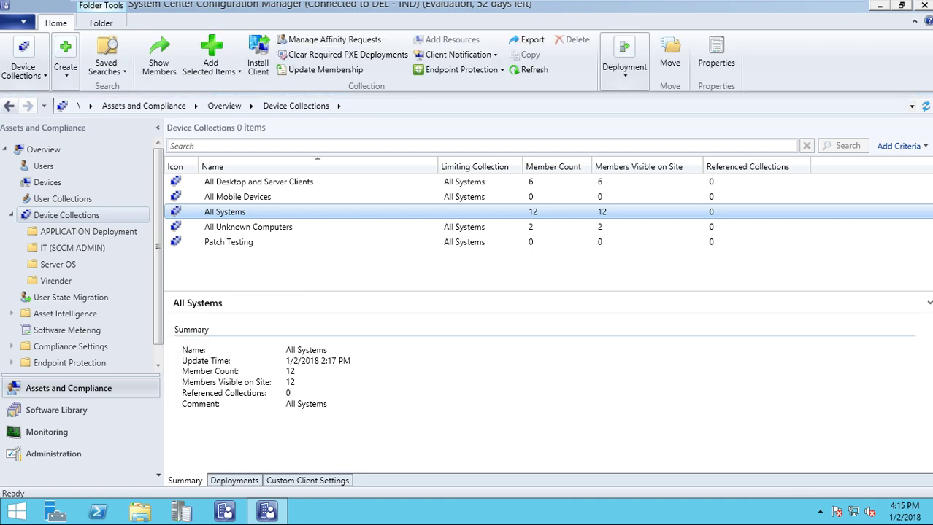
pyautogui.rightClick(231, 212)
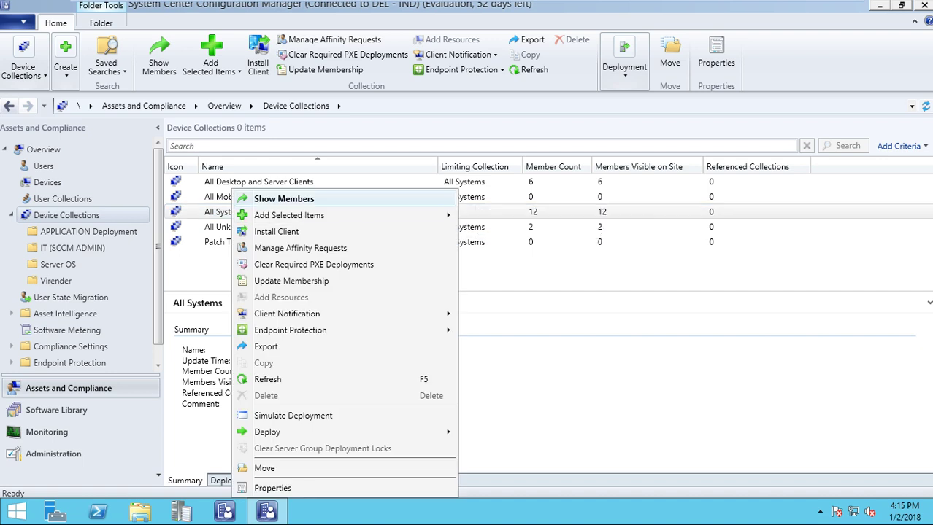
pyautogui.click(281, 196)
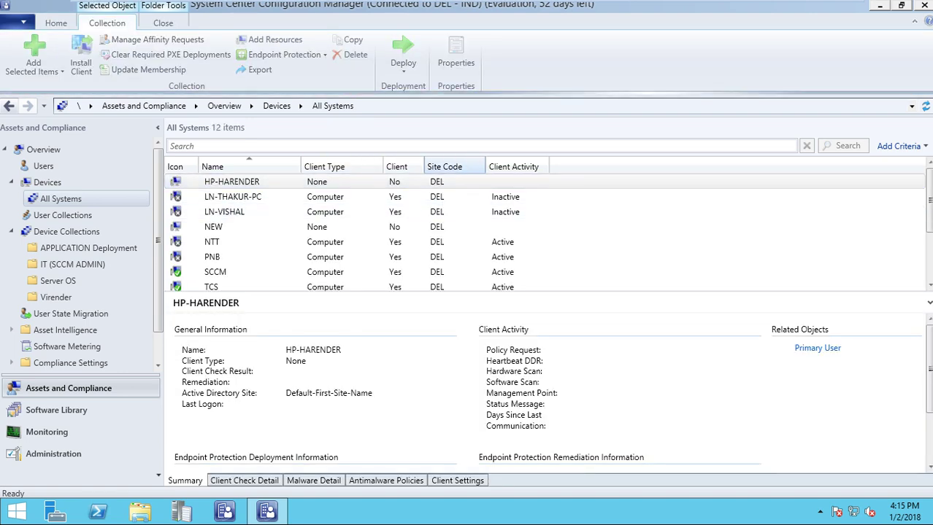
pyautogui.click(513, 166)
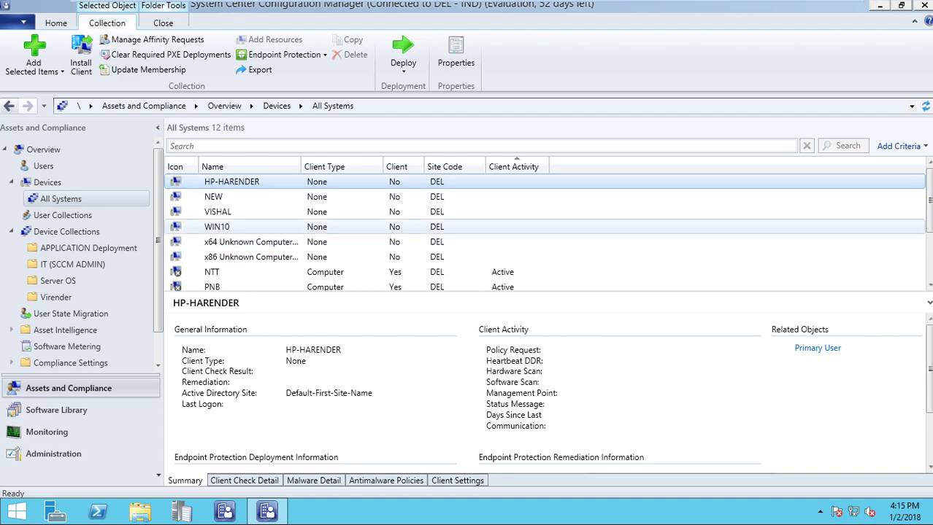
# Step: Go through the All Systems devices that have a client installed, checking the Active and Inactive entries
pyautogui.click(502, 271)
pyautogui.press('Down')
pyautogui.press('Down')
pyautogui.press('Down')
pyautogui.press('Down')
pyautogui.press('Down')
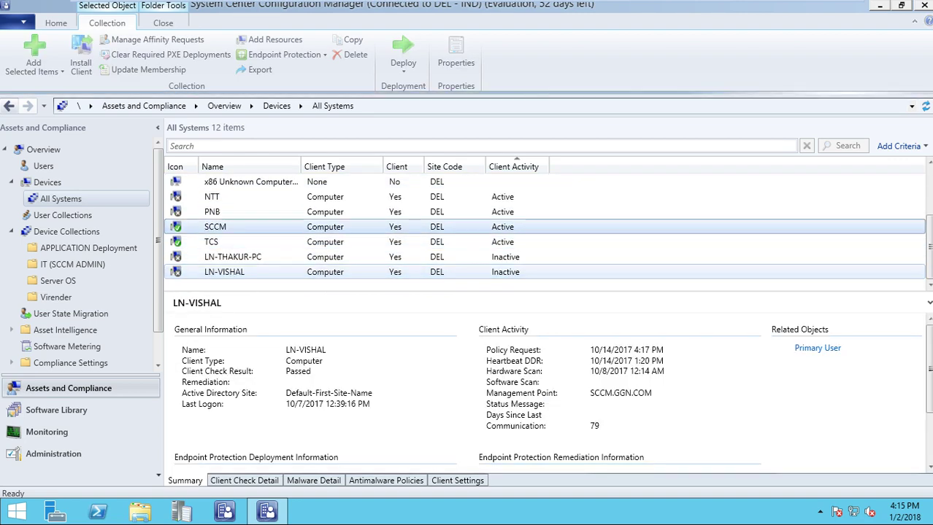
pyautogui.click(502, 196)
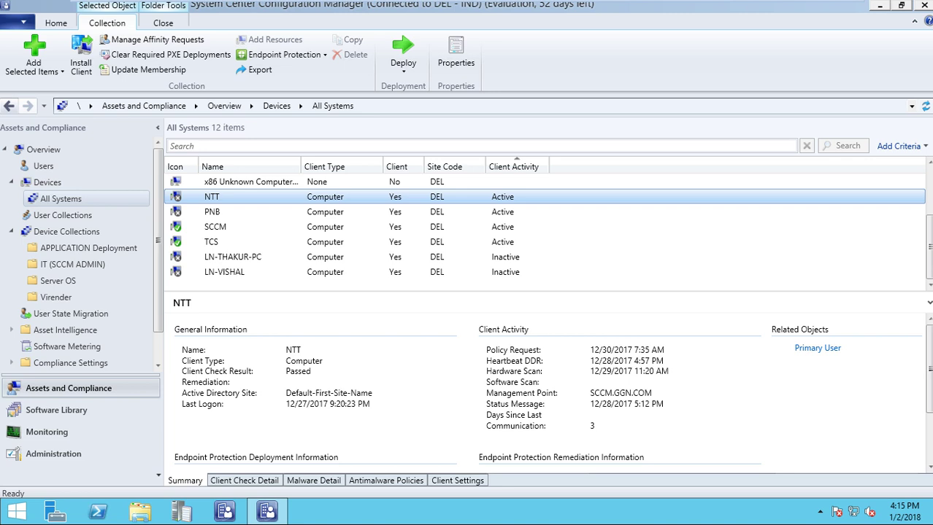
pyautogui.press('Down')
pyautogui.press('Down')
pyautogui.press('Down')
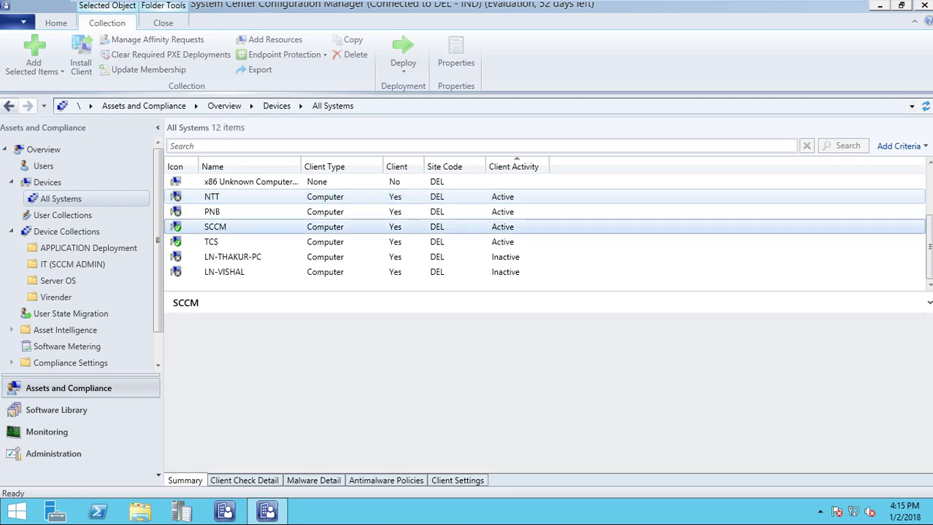
pyautogui.press('Down')
pyautogui.press('Down')
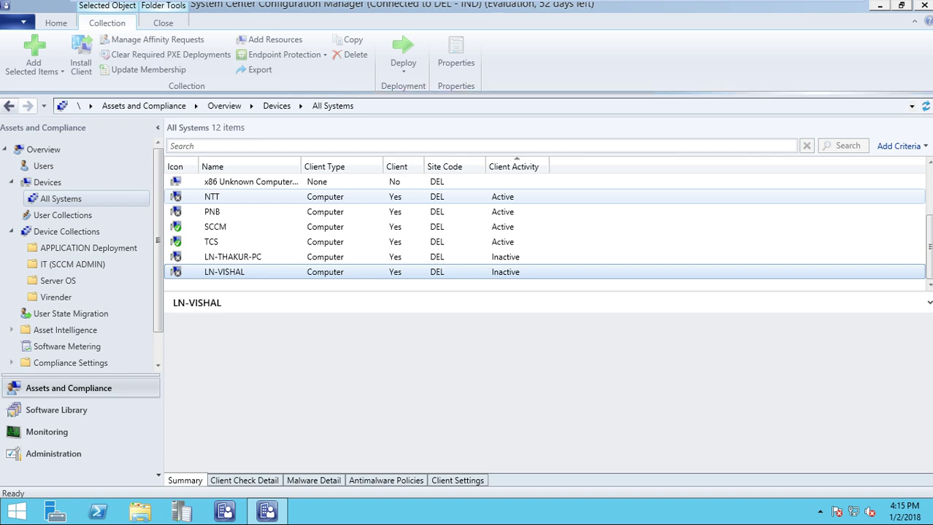
pyautogui.press('Up')
pyautogui.press('Up')
pyautogui.press('Up')
pyautogui.press('Up')
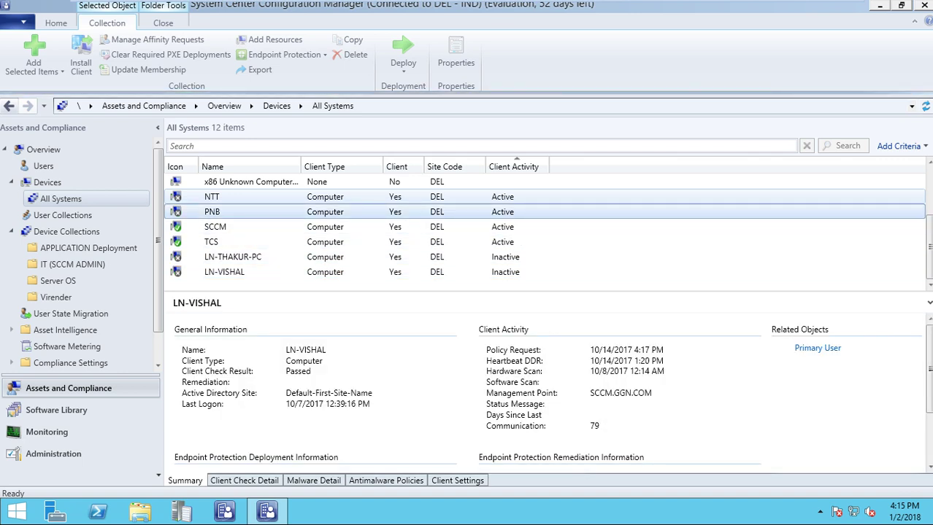
# Step: Select all All Systems devices whose client activity is Active or Inactive, starting with NTT
pyautogui.press('Up')
pyautogui.hotkey('shift', 'Down')
pyautogui.hotkey('shift', 'Down')
pyautogui.hotkey('shift', 'Down')
pyautogui.hotkey('shift', 'Down')
pyautogui.hotkey('shift', 'Down')
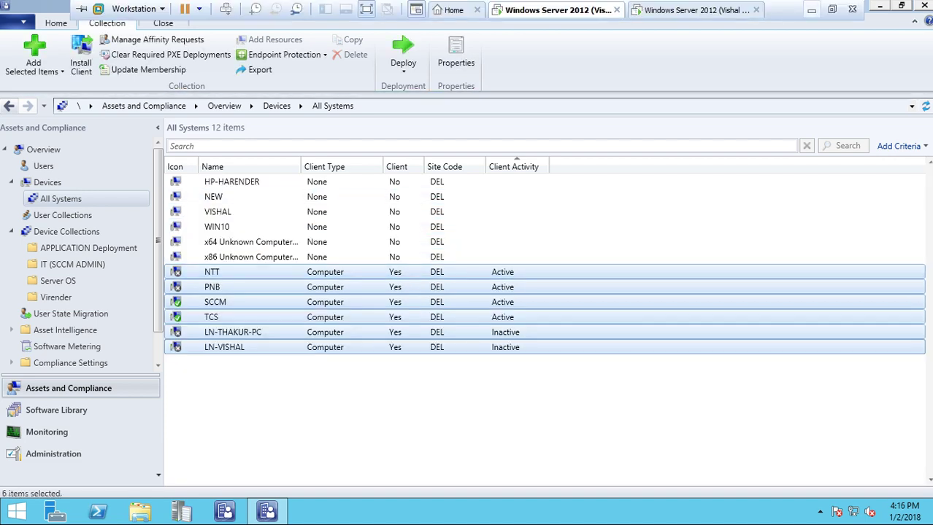
# Step: Leave the virtual machine, start Excel 2013 with a blank workbook and cancel the Office activation wizard
pyautogui.click(811, 11)
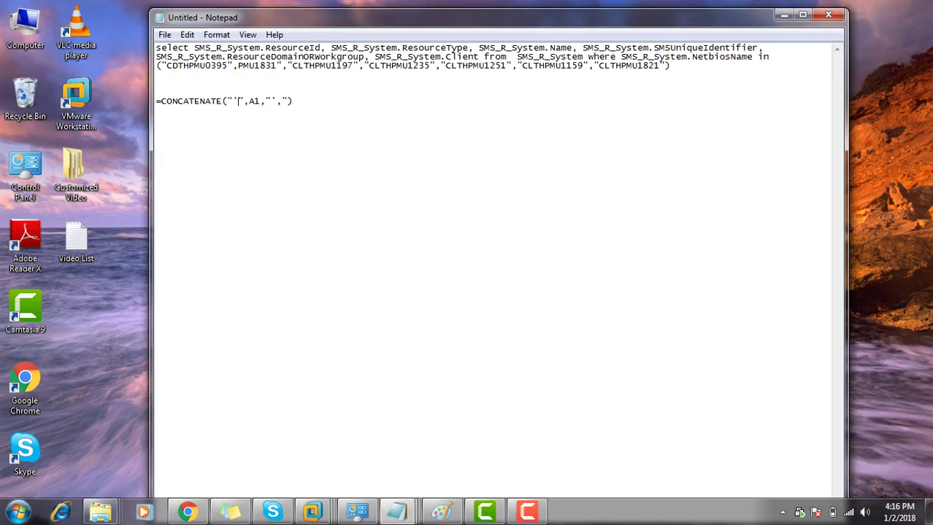
pyautogui.click(17, 511)
pyautogui.write('ex')
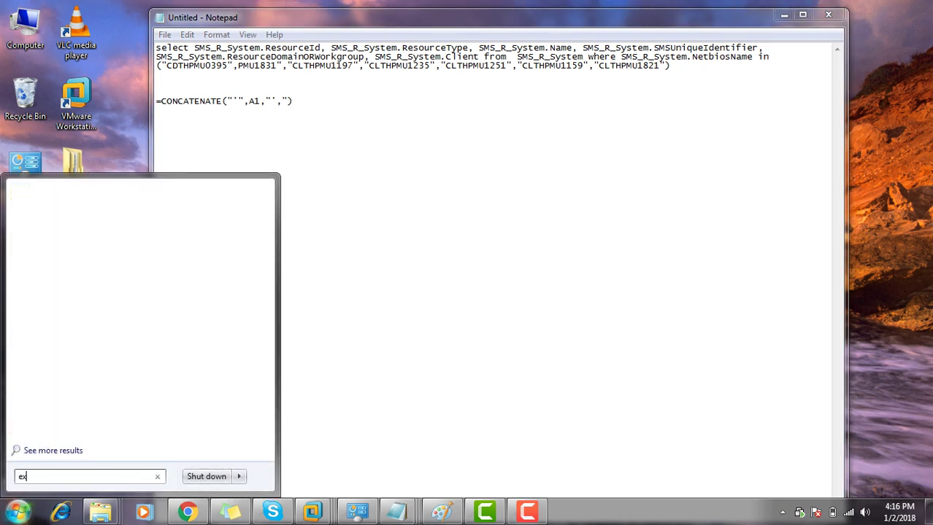
pyautogui.write('cel')
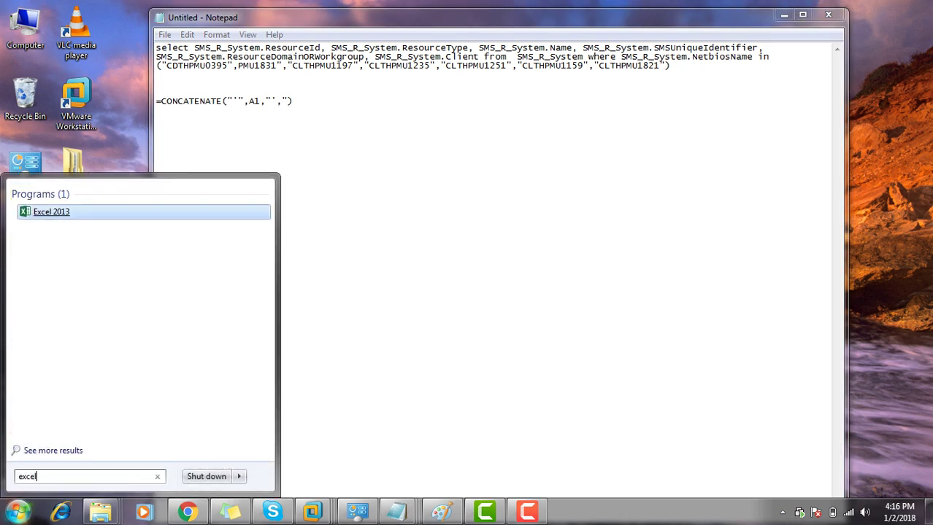
pyautogui.press('Return')
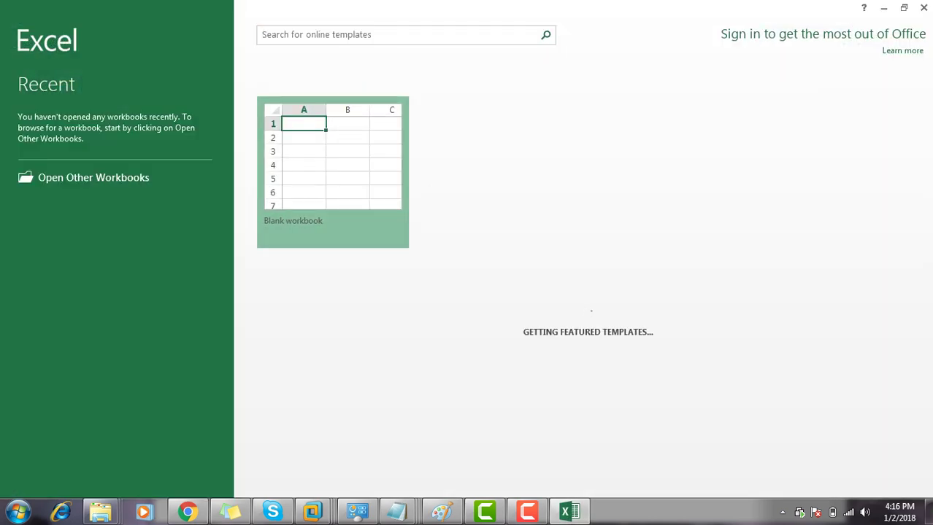
pyautogui.press('Return')
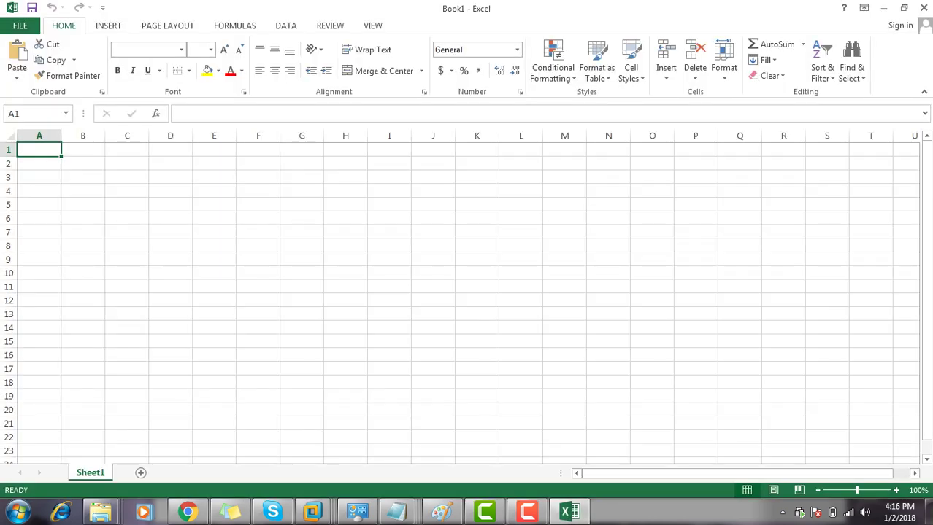
pyautogui.click(345, 162)
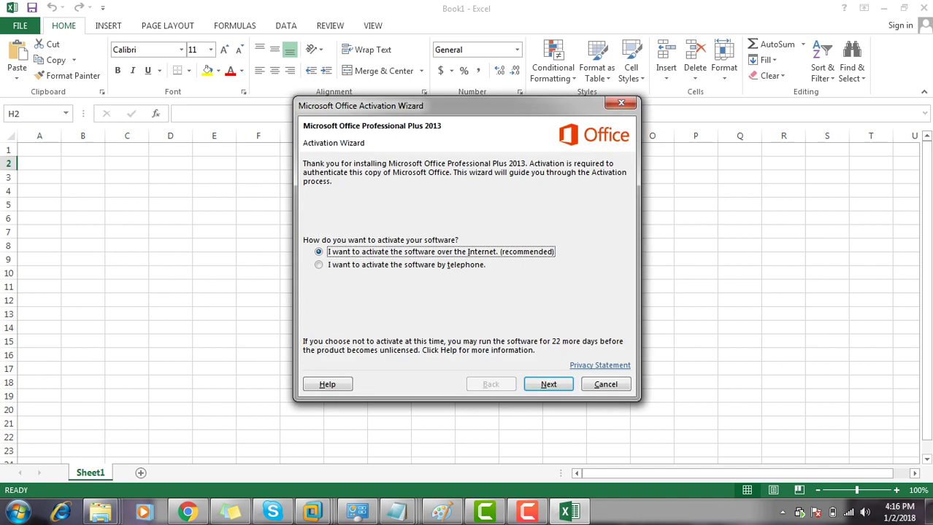
pyautogui.click(605, 384)
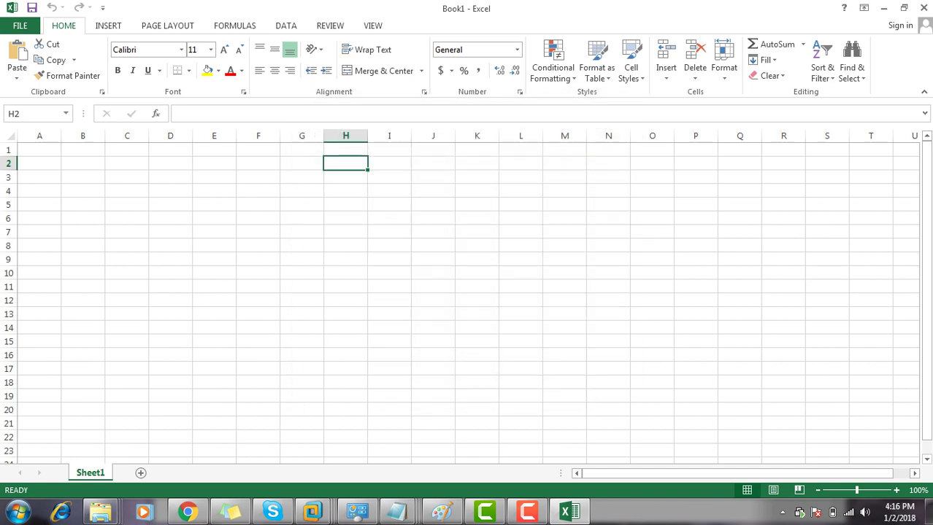
# Step: Paste the copied device rows at A1 and delete the empty column A before the names
pyautogui.click(39, 149)
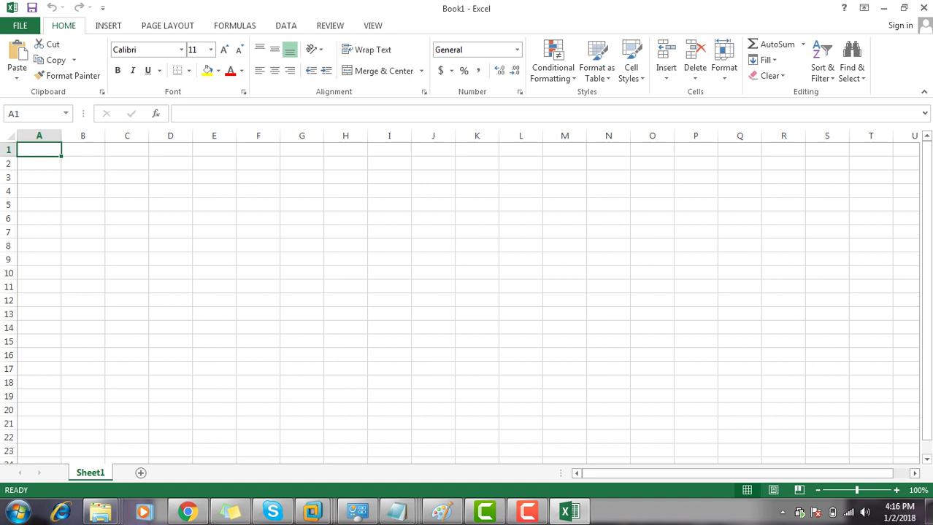
pyautogui.hotkey('ctrl', 'v')
pyautogui.moveTo(61, 136); pyautogui.dragTo(90, 136)
pyautogui.click(73, 136)
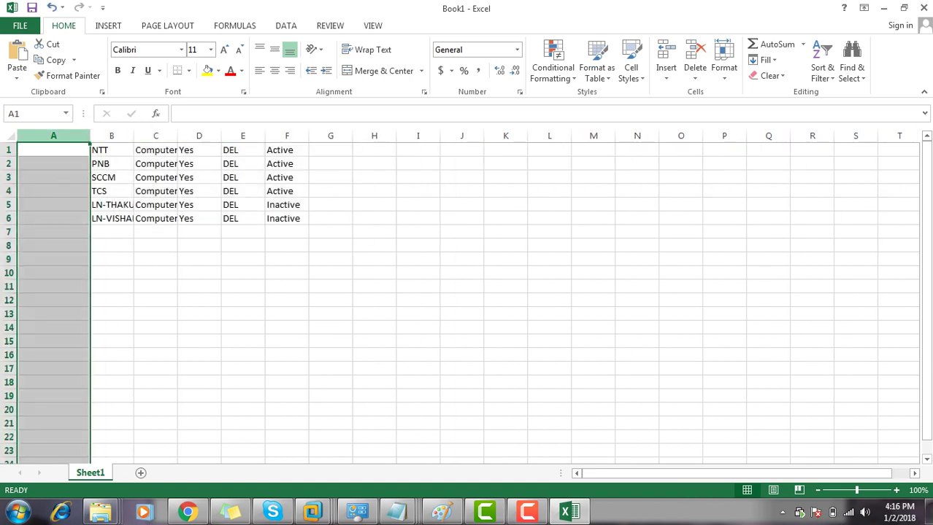
pyautogui.rightClick(61, 143)
pyautogui.click(80, 252)
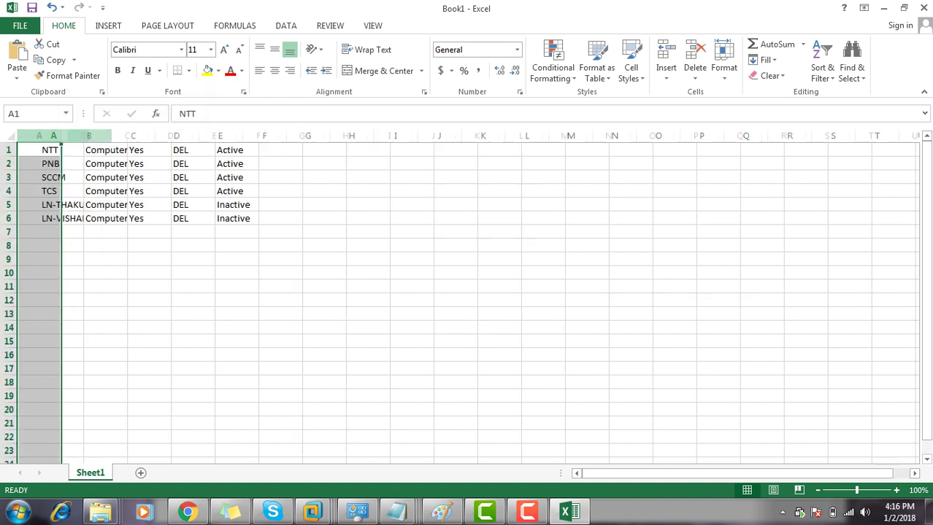
# Step: Clear the client details in columns B to E beside the computer names and widen columns A and B
pyautogui.moveTo(61, 136); pyautogui.dragTo(120, 136)
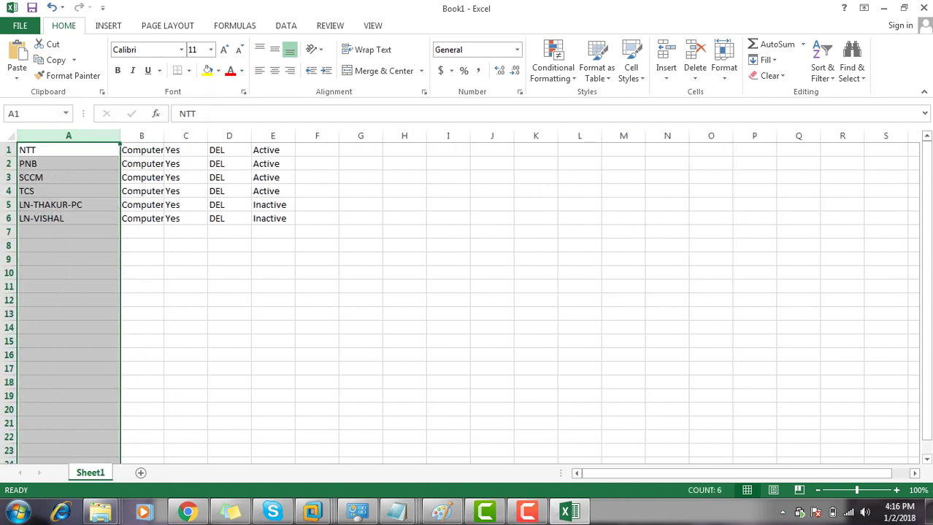
pyautogui.click(68, 150)
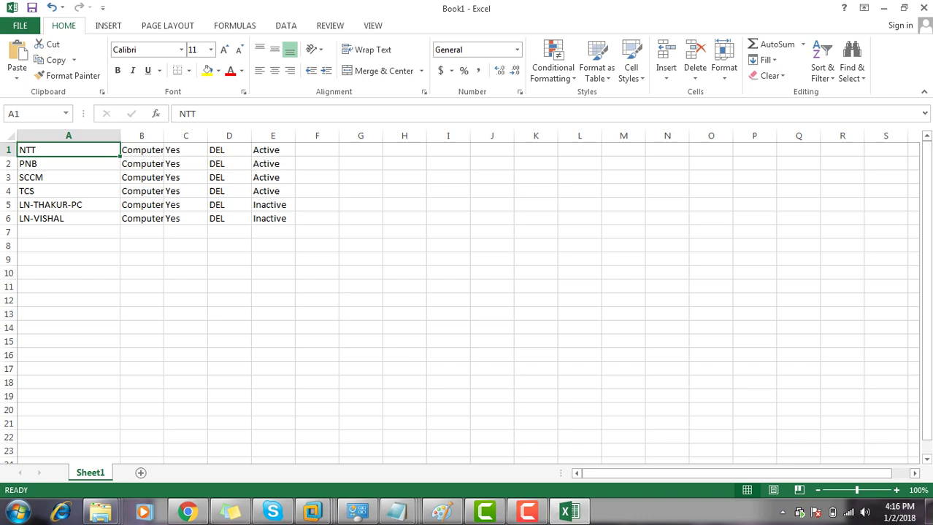
pyautogui.moveTo(68, 218); pyautogui.dragTo(69, 149)
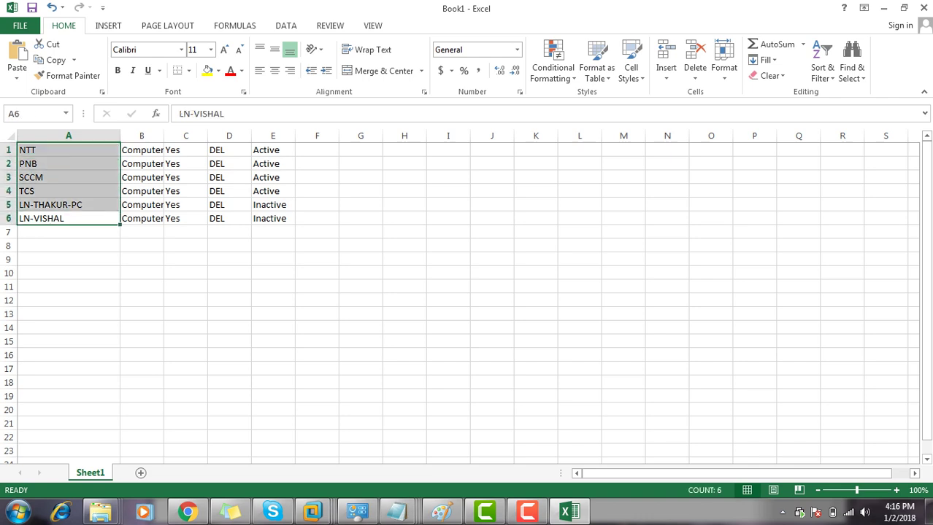
pyautogui.moveTo(141, 136); pyautogui.dragTo(273, 135)
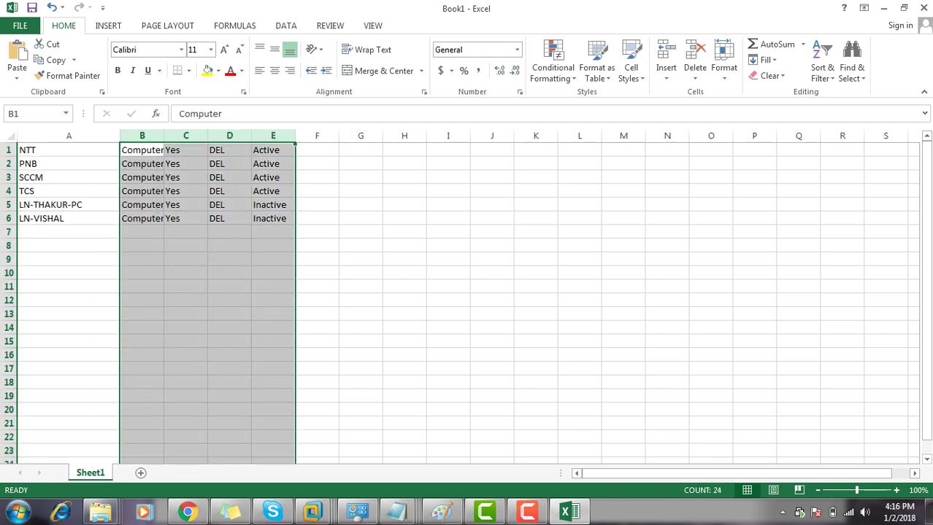
pyautogui.press('Delete')
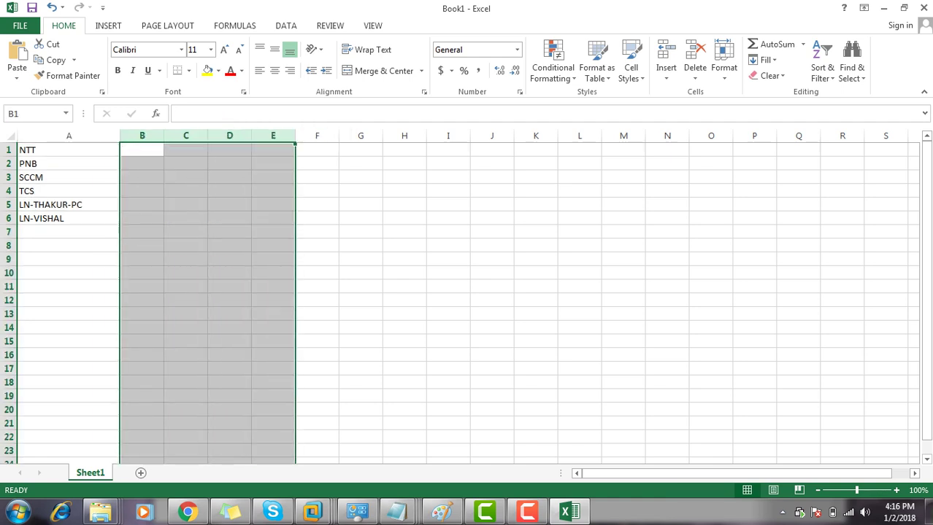
pyautogui.click(142, 136)
pyautogui.moveTo(163, 136); pyautogui.dragTo(187, 136)
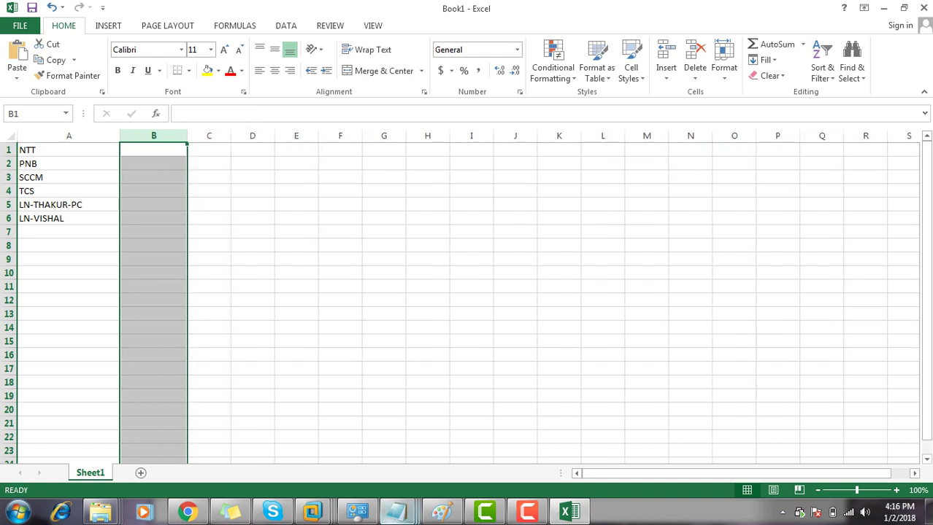
# Step: Switch to the Notepad query and highlight its sample computer names and the whole CONCATENATE formula
pyautogui.moveTo(396, 513)
pyautogui.click(555, 438)
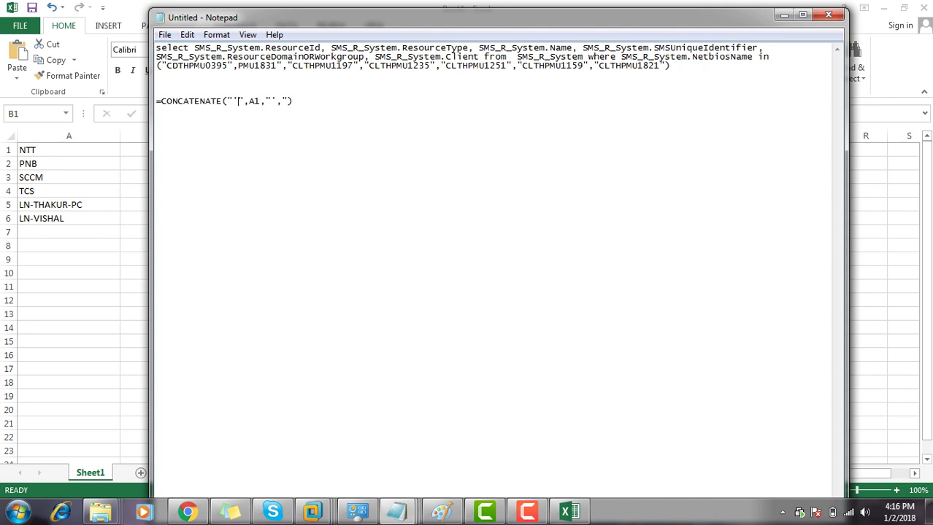
pyautogui.moveTo(166, 66); pyautogui.dragTo(309, 65)
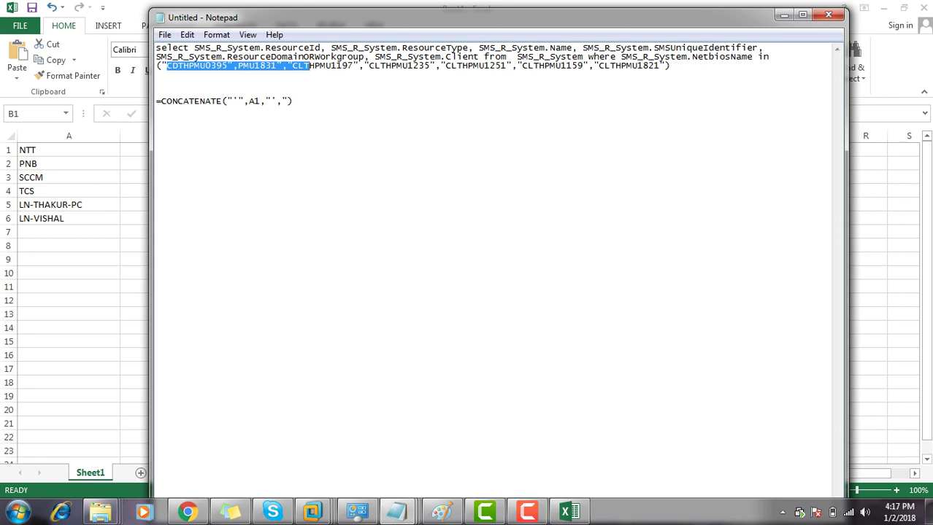
pyautogui.moveTo(293, 101); pyautogui.dragTo(155, 102)
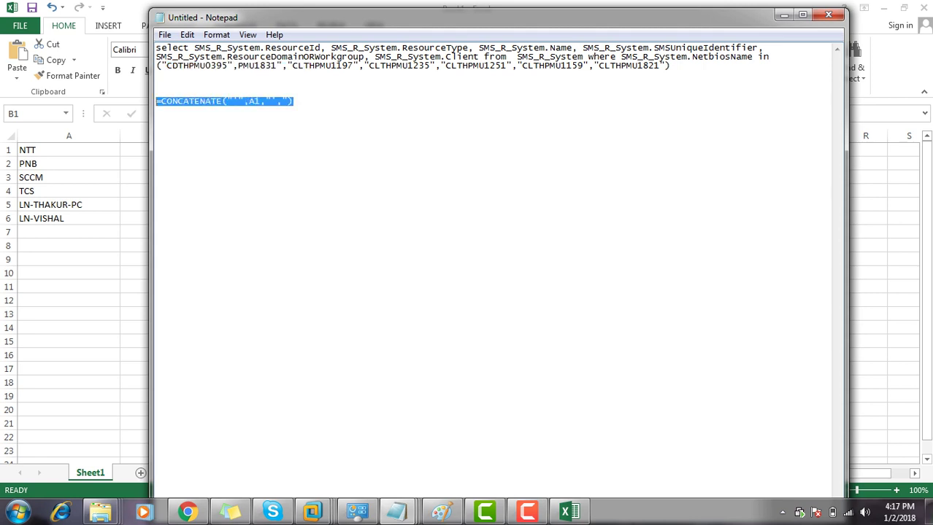
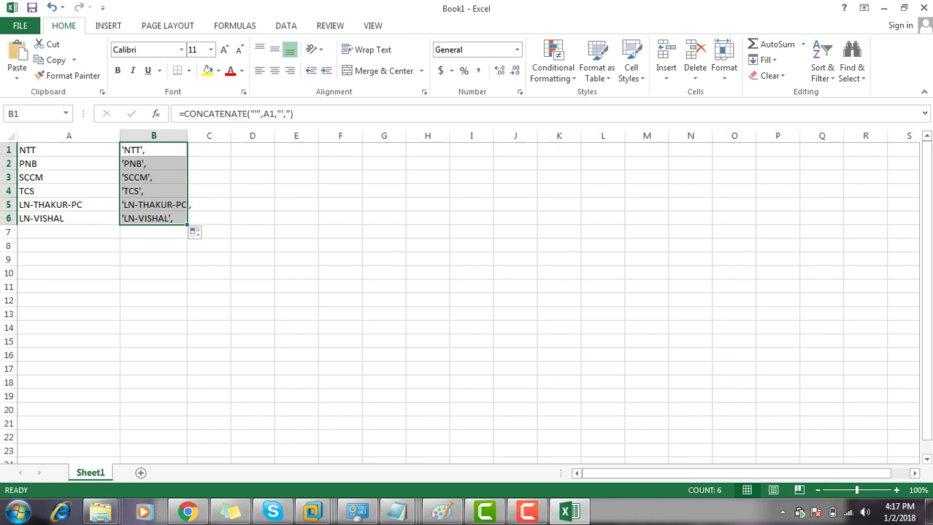
# Step: Widen column B to fit the quoted names and highlight the CONCATENATE formula in B1
pyautogui.moveTo(187, 136); pyautogui.dragTo(200, 136)
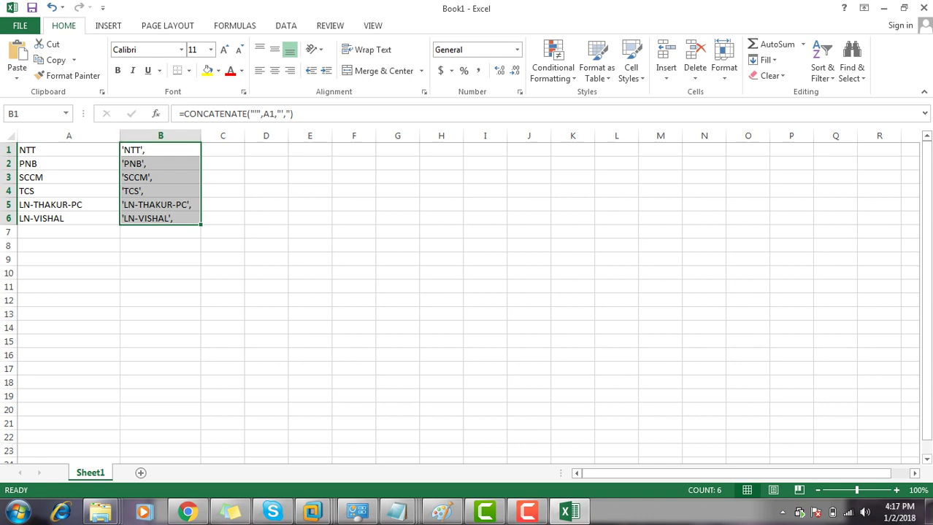
pyautogui.click(159, 149)
pyautogui.click(160, 149)
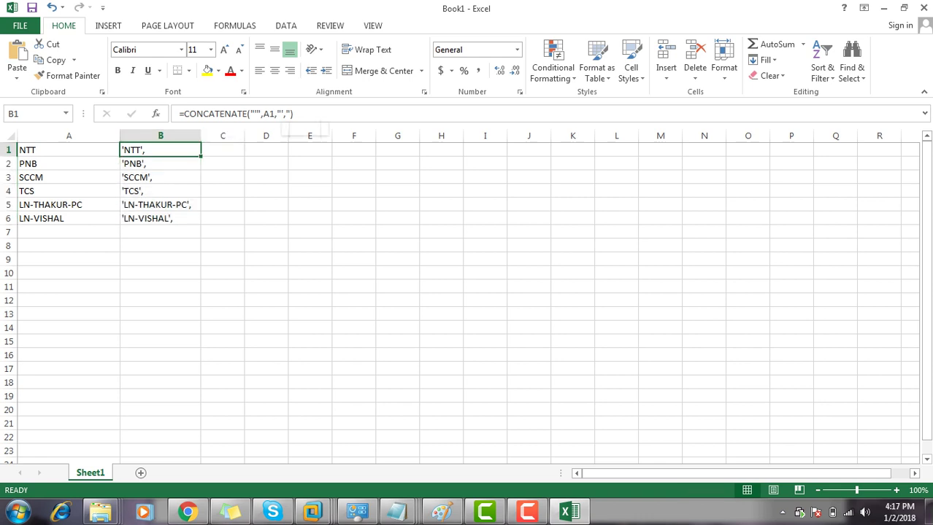
pyautogui.moveTo(293, 113); pyautogui.dragTo(179, 113)
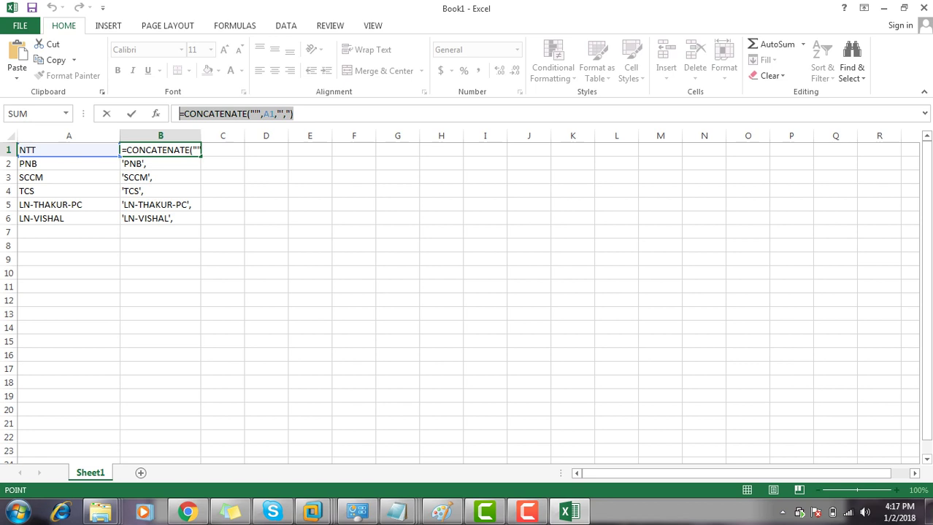
# Step: Try to re-enter the formula in B1, opening B2's formula for comparison and pasting into B1
pyautogui.write('=')
pyautogui.press('Right')
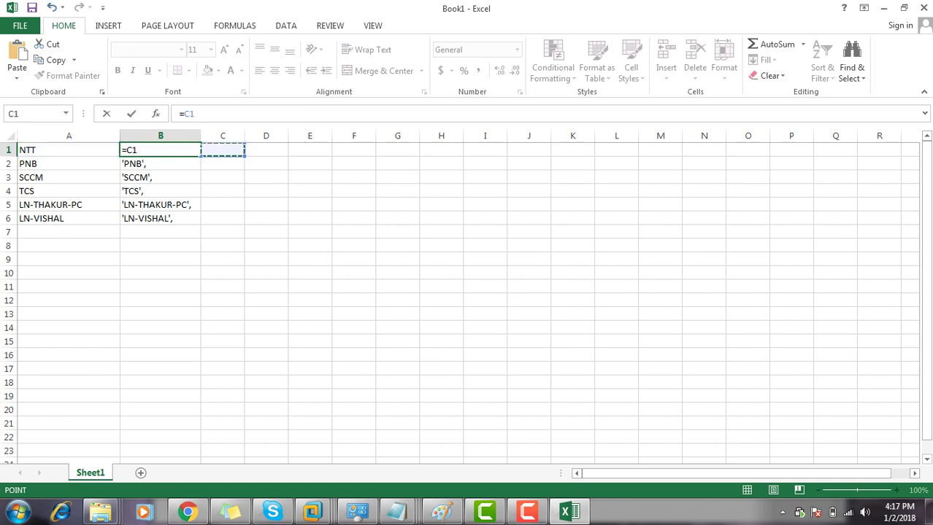
pyautogui.hotkey('ctrl', 'z')
pyautogui.press('Return')
pyautogui.doubleClick(162, 164)
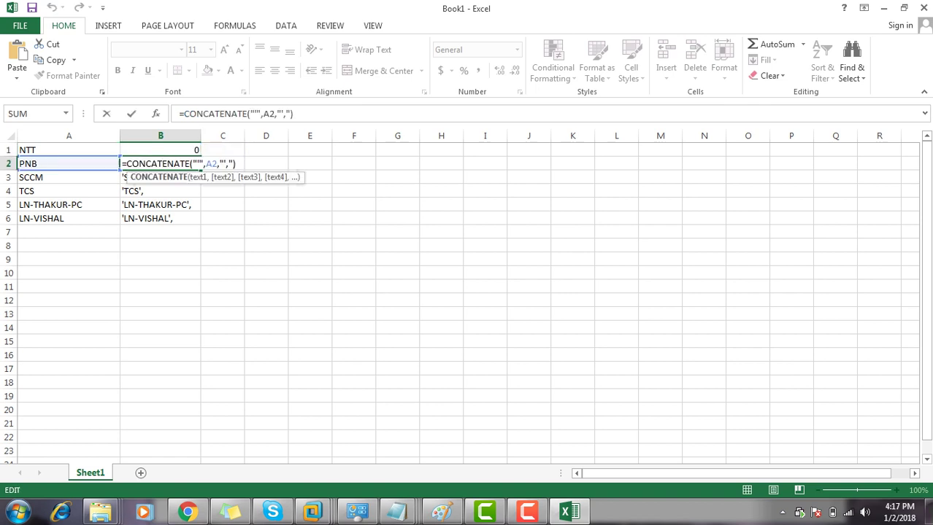
pyautogui.click(161, 231)
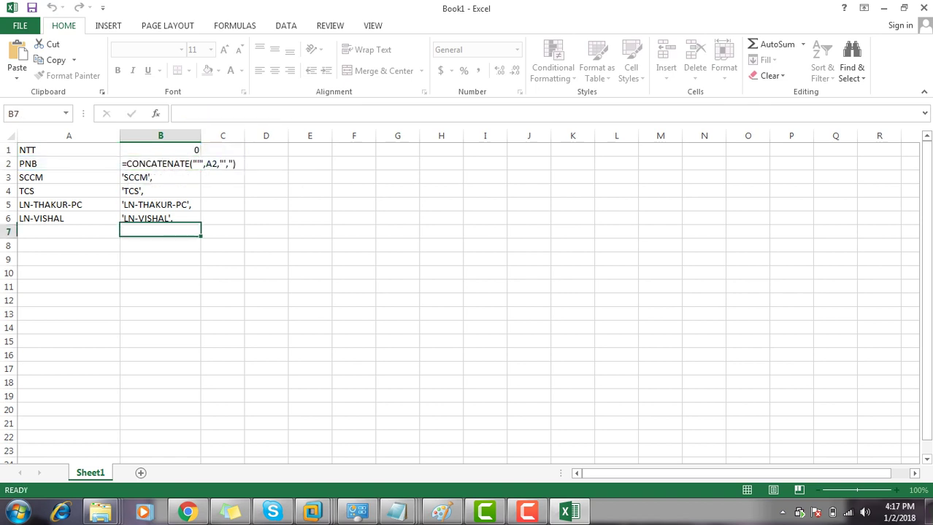
pyautogui.click(160, 149)
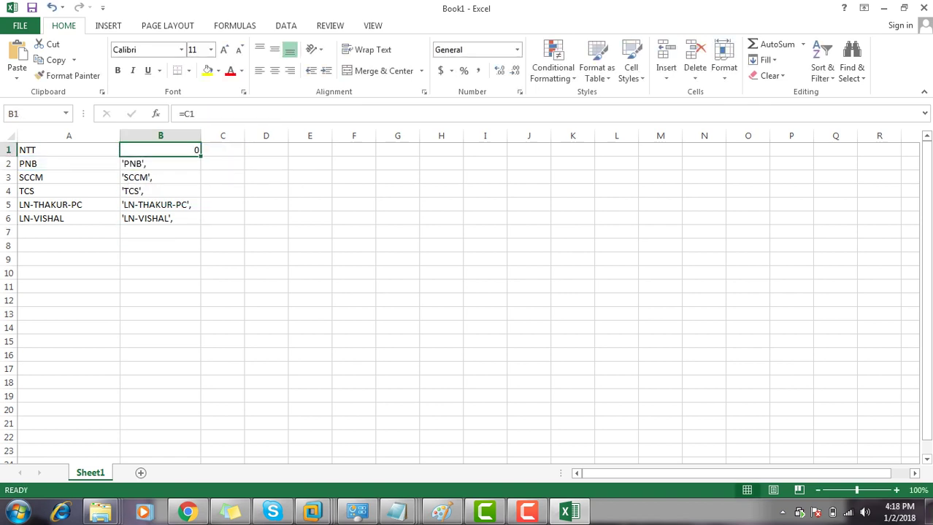
pyautogui.hotkey('ctrl', 'v')
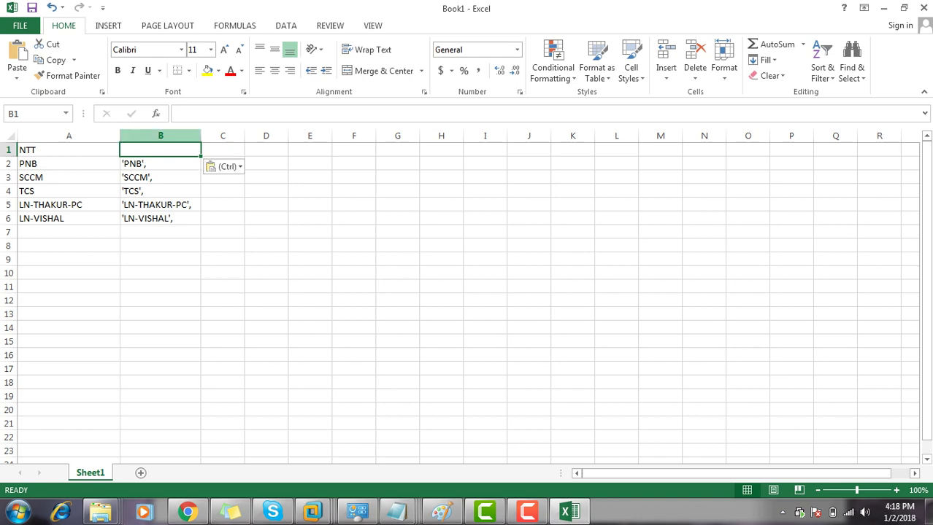
# Step: Clear all of column B and try pasting the formula into B1 again
pyautogui.click(161, 136)
pyautogui.press('Delete')
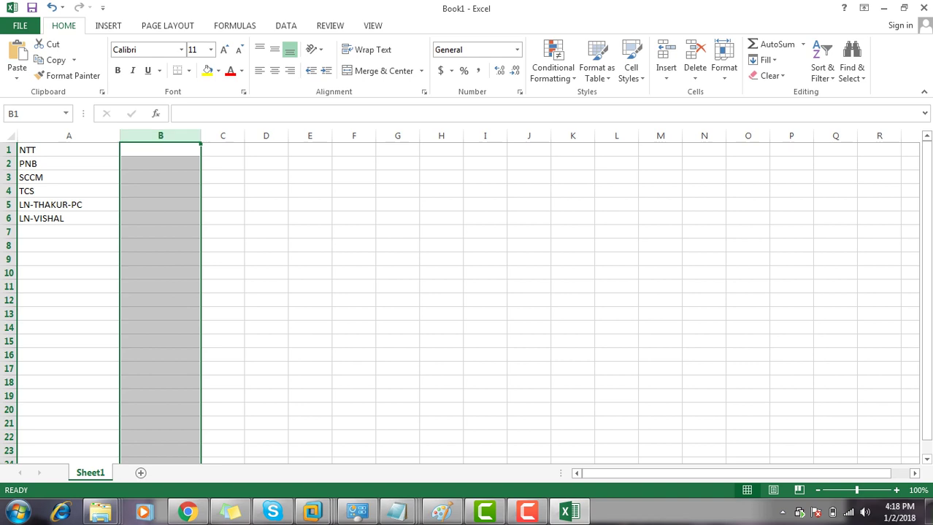
pyautogui.click(160, 149)
pyautogui.hotkey('ctrl', 'v')
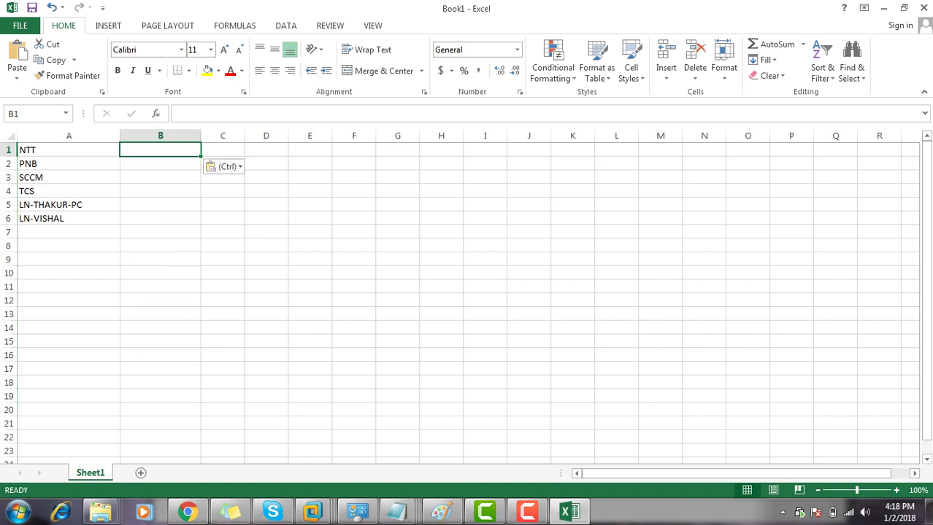
pyautogui.press('Escape')
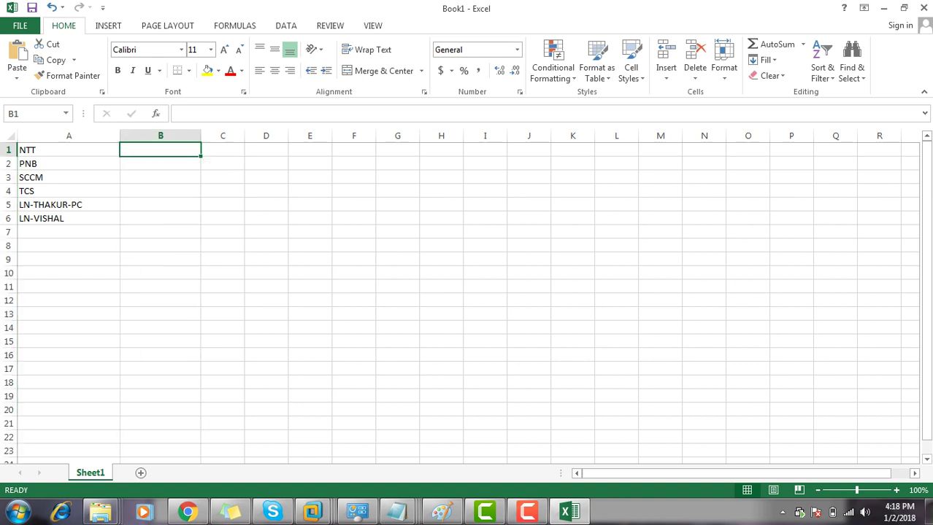
# Step: Copy the CONCATENATE formula from the Notepad query notes and paste it into cell B1 in Excel
pyautogui.moveTo(396, 513)
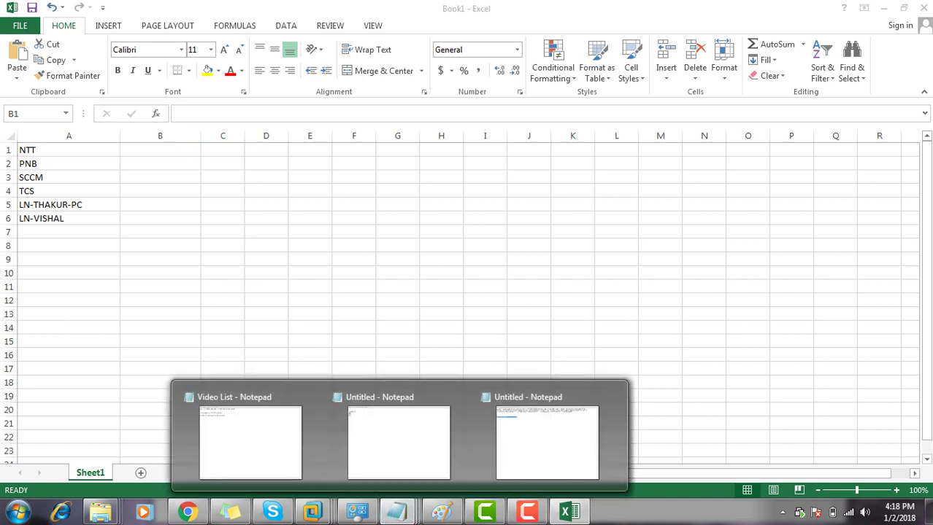
pyautogui.click(541, 442)
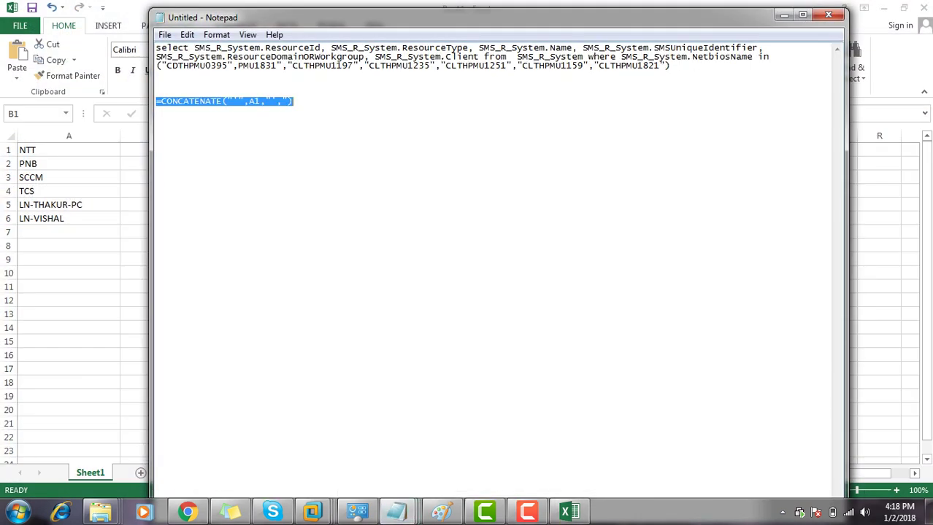
pyautogui.rightClick(264, 99)
pyautogui.click(292, 141)
pyautogui.hotkey('alt', 'Tab')
pyautogui.hotkey('ctrl', 'v')
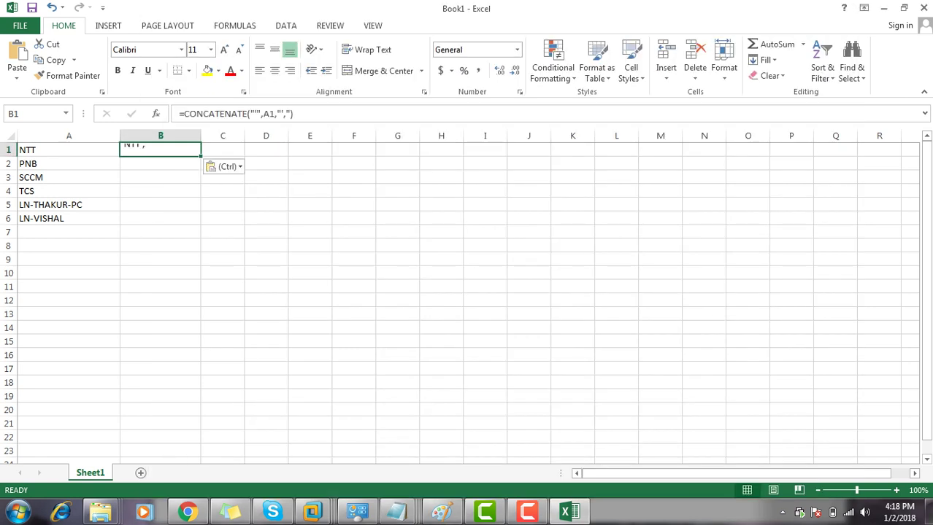
# Step: Fill the B1 formula down through B6 and highlight the resulting quoted computer names
pyautogui.doubleClick(201, 156)
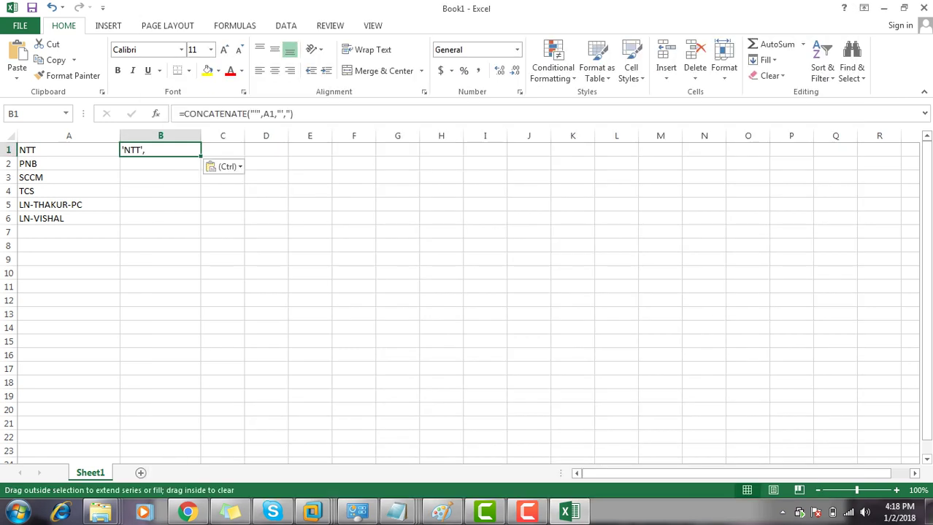
pyautogui.click(160, 286)
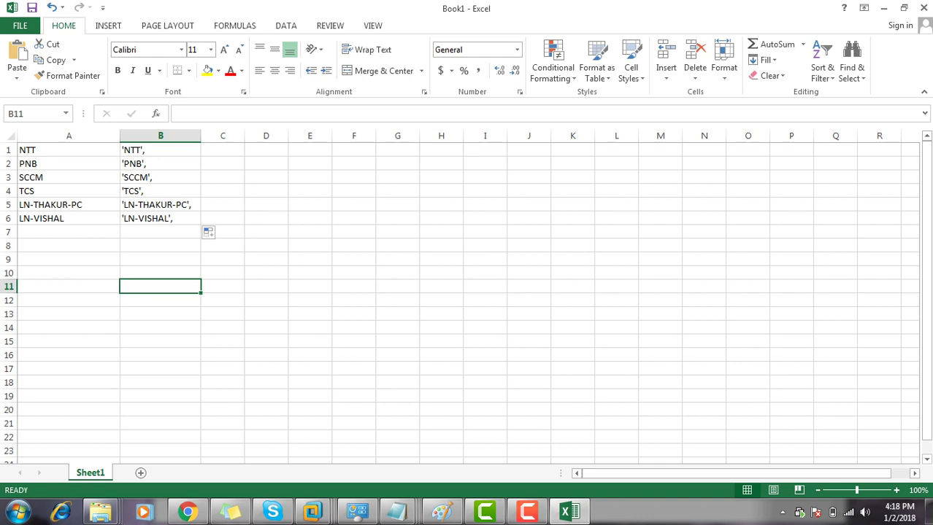
pyautogui.moveTo(160, 150); pyautogui.dragTo(161, 219)
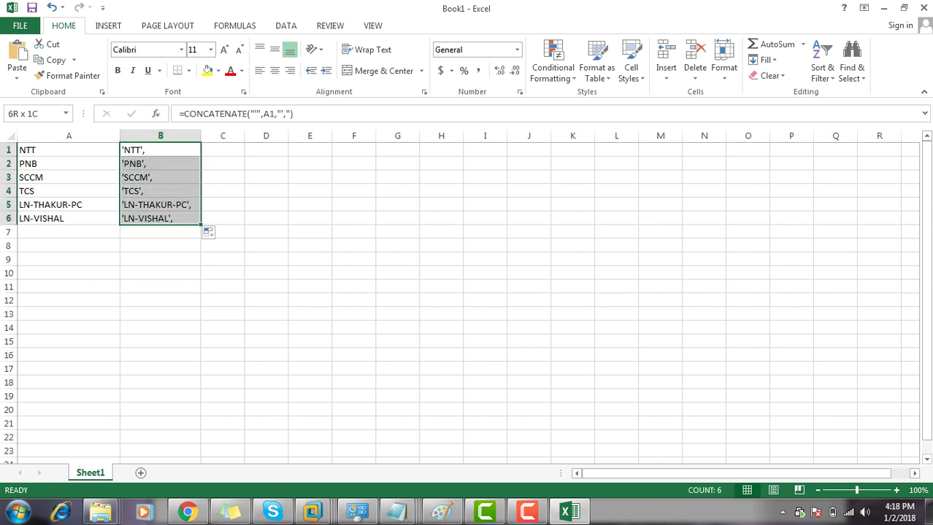
pyautogui.moveTo(160, 218)
pyautogui.mouseDown()
pyautogui.moveTo(161, 232)
pyautogui.moveTo(161, 218)
pyautogui.mouseUp()
pyautogui.hotkey('ctrl', 'v')
pyautogui.click(160, 245)
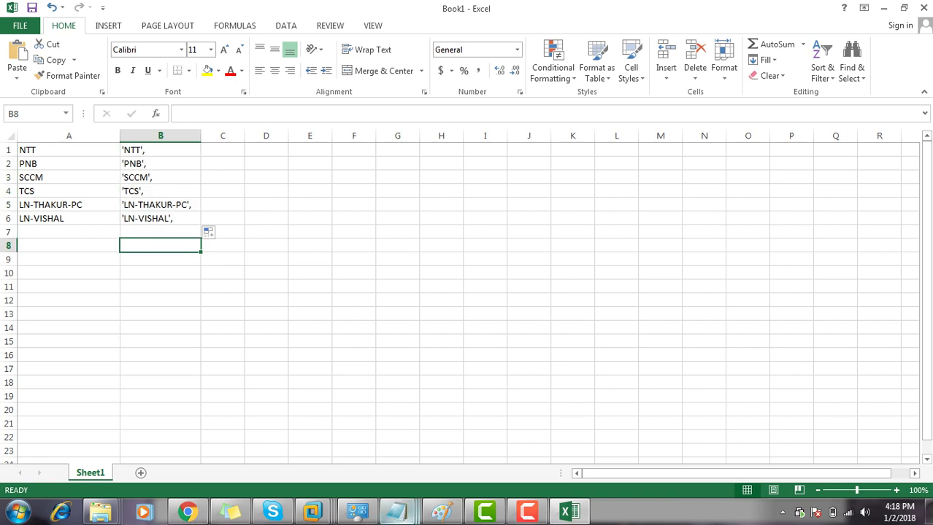
# Step: Switch to the Notepad query and copy the whole select statement, including its sample computer names
pyautogui.moveTo(397, 512)
pyautogui.click(540, 430)
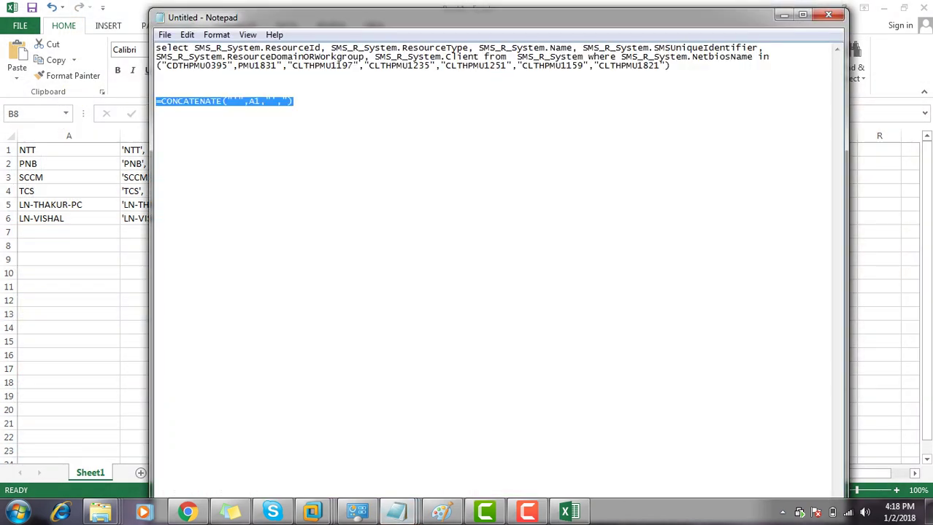
pyautogui.click(670, 66)
pyautogui.moveTo(670, 66); pyautogui.dragTo(156, 47)
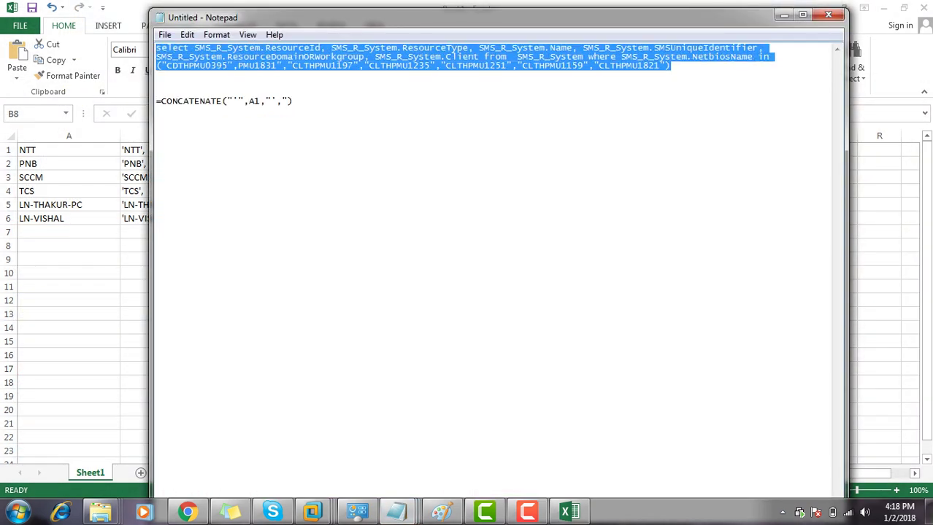
pyautogui.rightClick(246, 65)
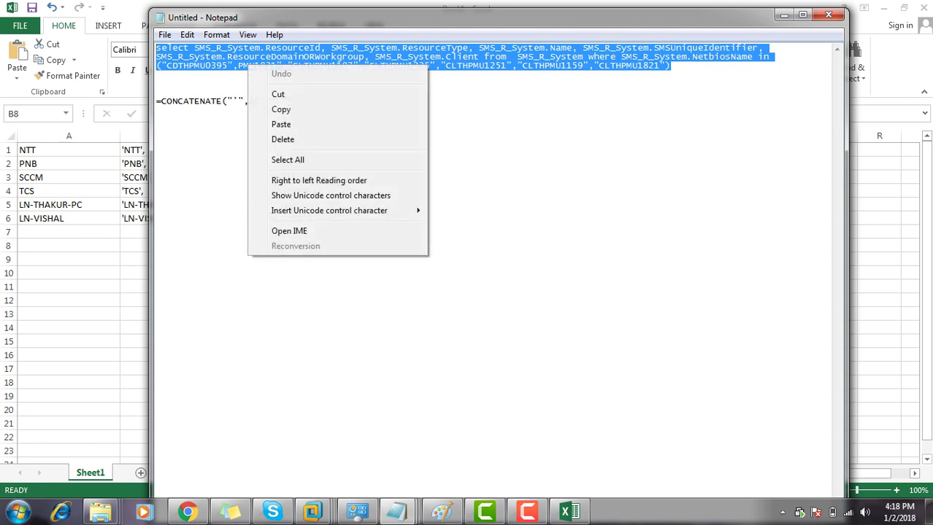
pyautogui.click(281, 110)
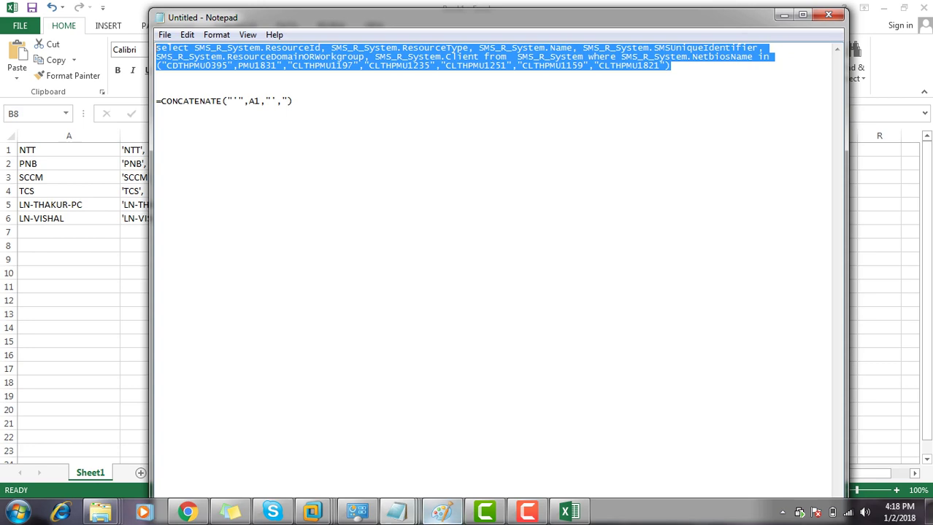
# Step: Switch to the Configuration Manager console in the Windows Server 2012 virtual machine and open the last folder under Device Collections
pyautogui.click(312, 512)
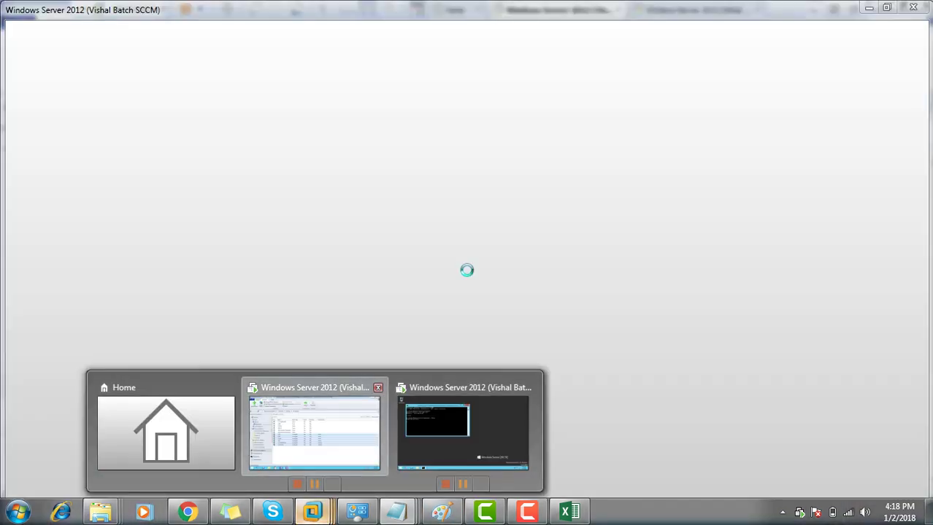
pyautogui.click(312, 428)
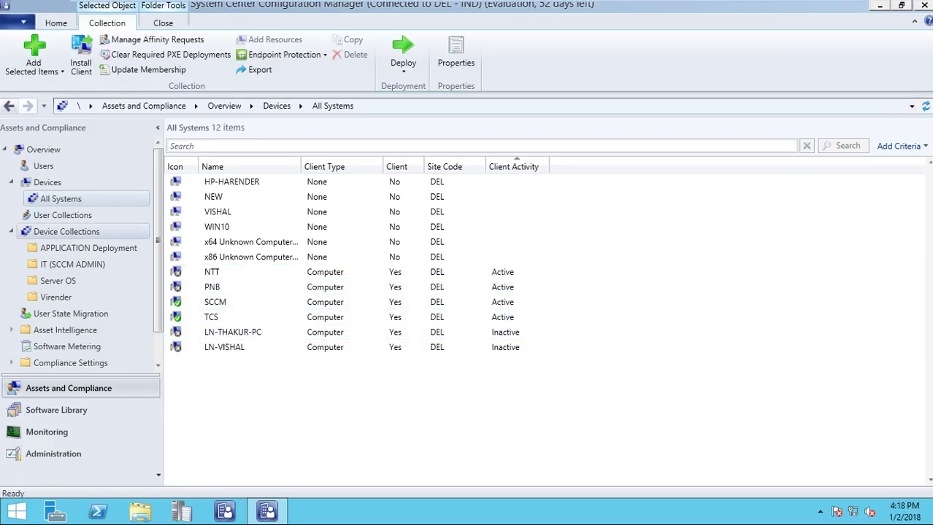
pyautogui.click(66, 232)
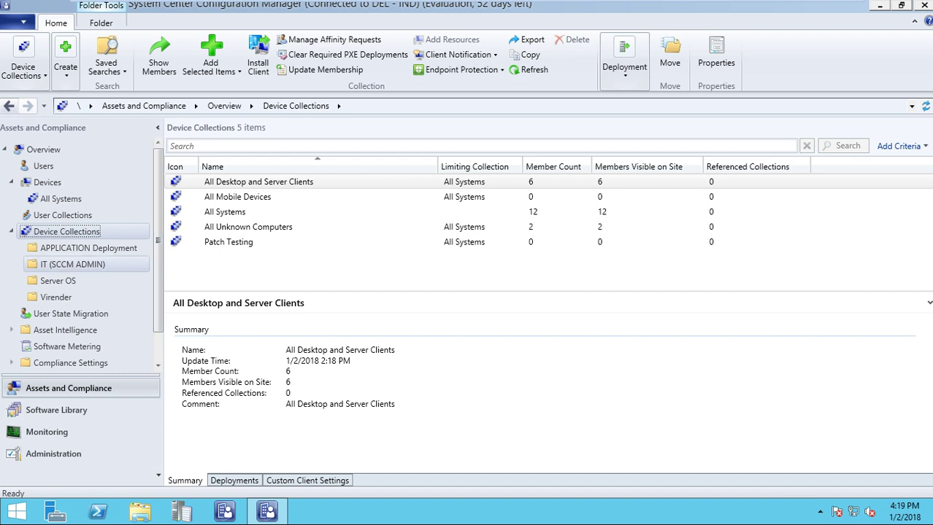
pyautogui.click(56, 297)
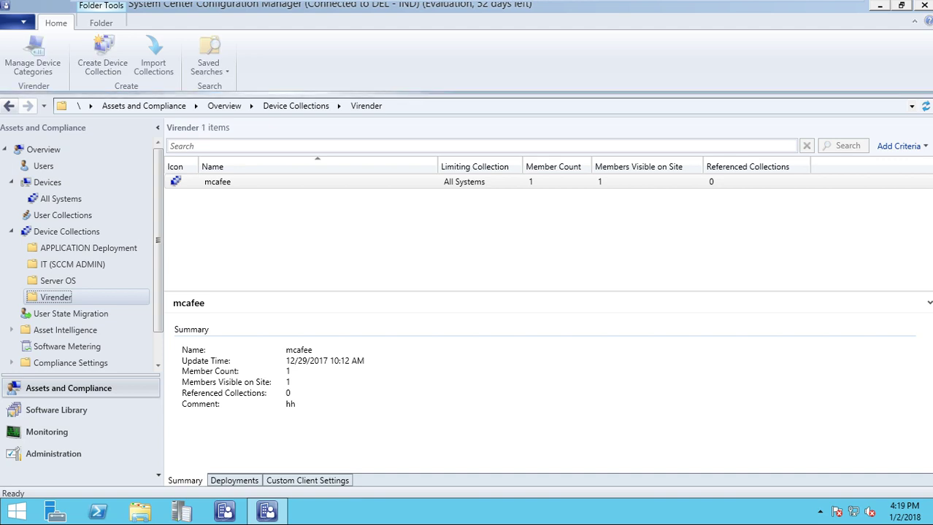
# Step: Start a new device collection named Test, limited to All Systems, and proceed to its membership rules
pyautogui.rightClick(215, 224)
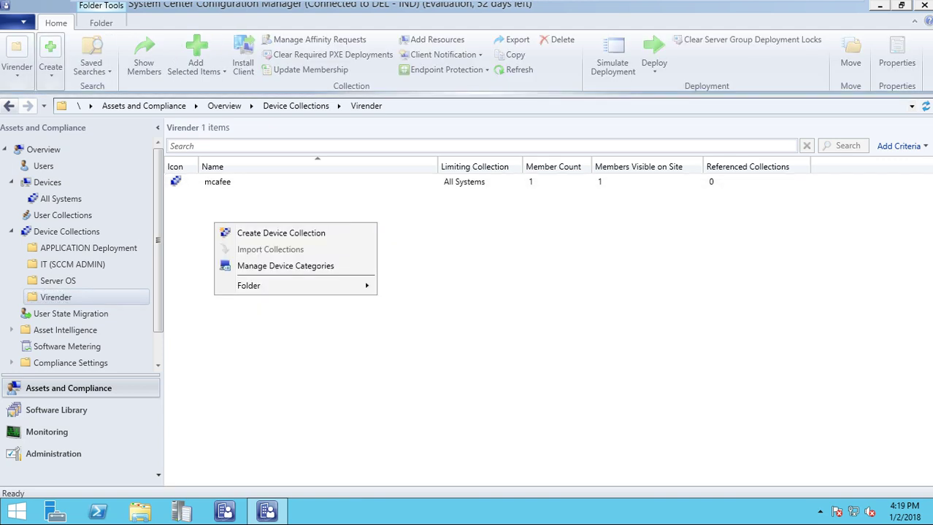
pyautogui.click(281, 233)
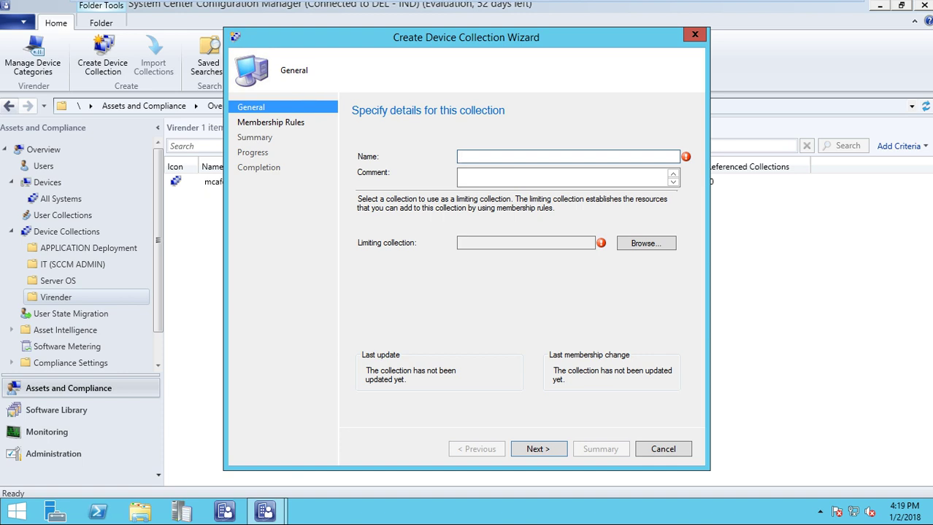
pyautogui.write('Test')
pyautogui.click(646, 243)
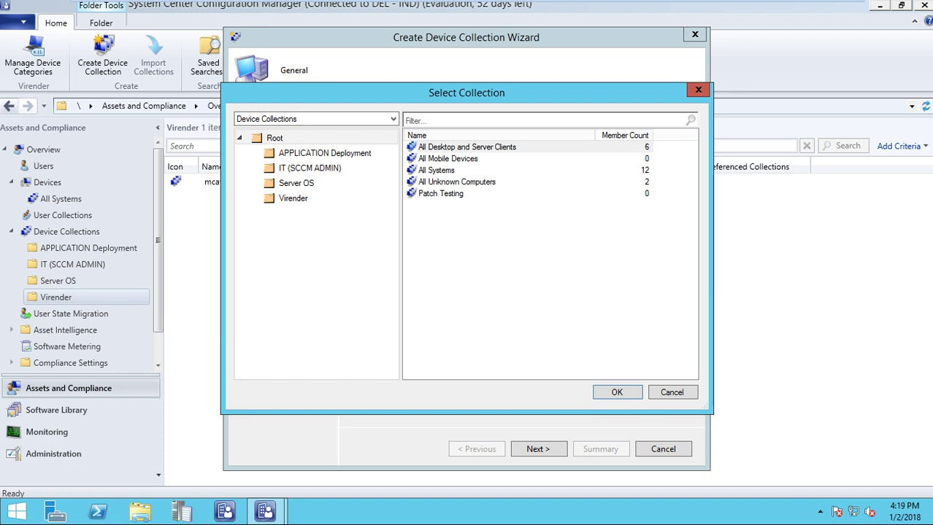
pyautogui.doubleClick(436, 170)
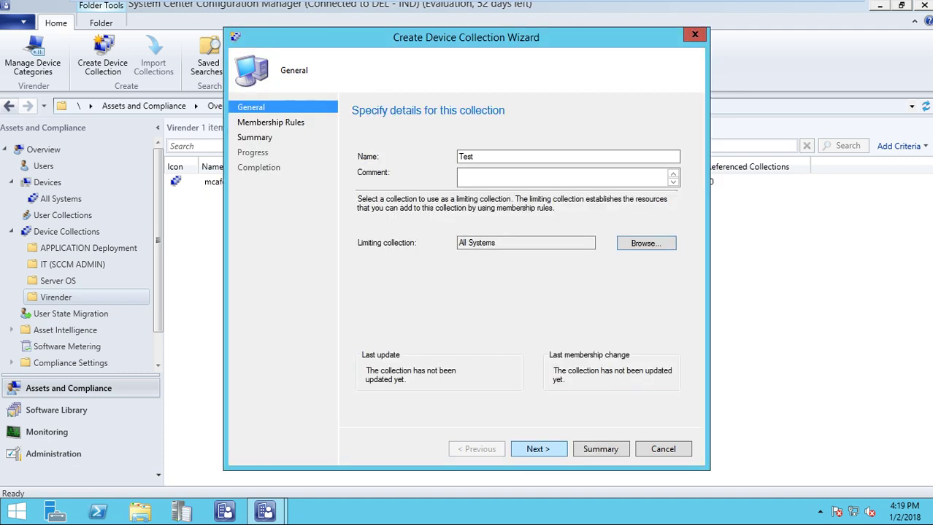
pyautogui.press('Return')
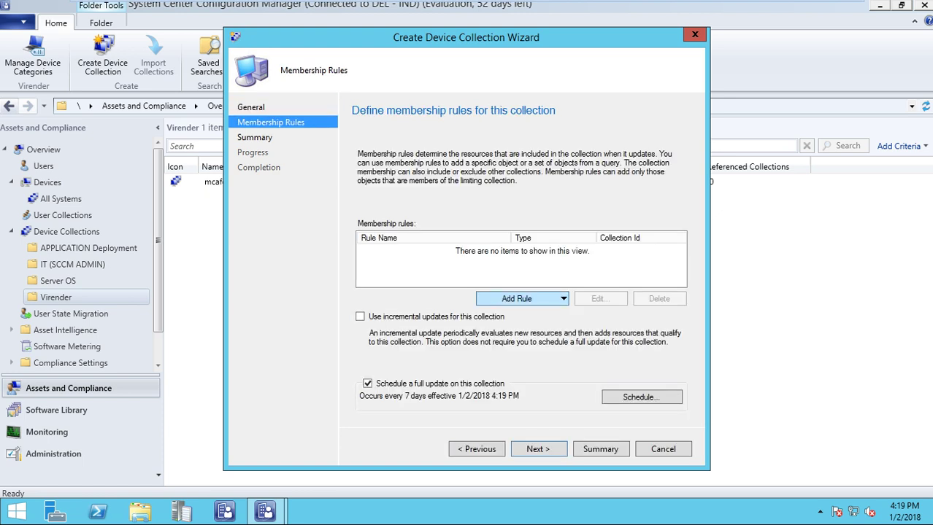
# Step: Add a query rule to the Test collection's membership rules and name it 1st
pyautogui.click(516, 298)
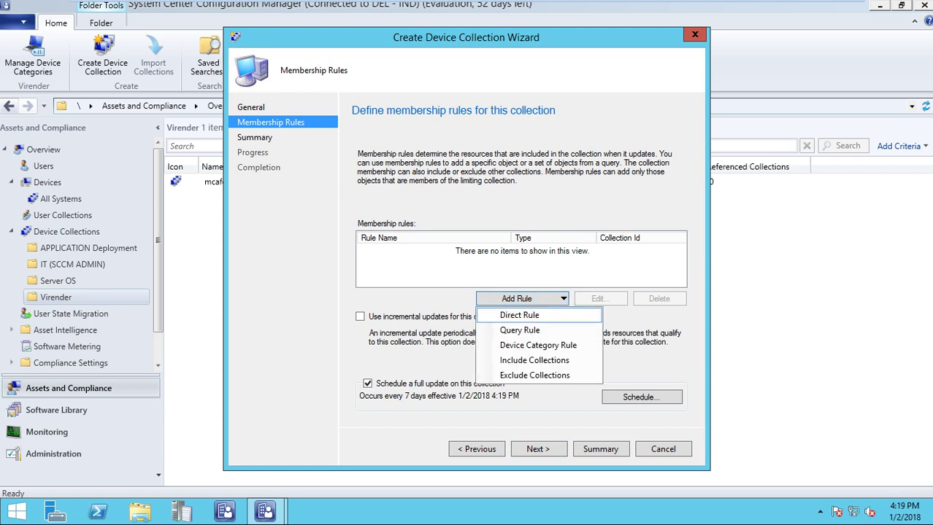
pyautogui.press('Down')
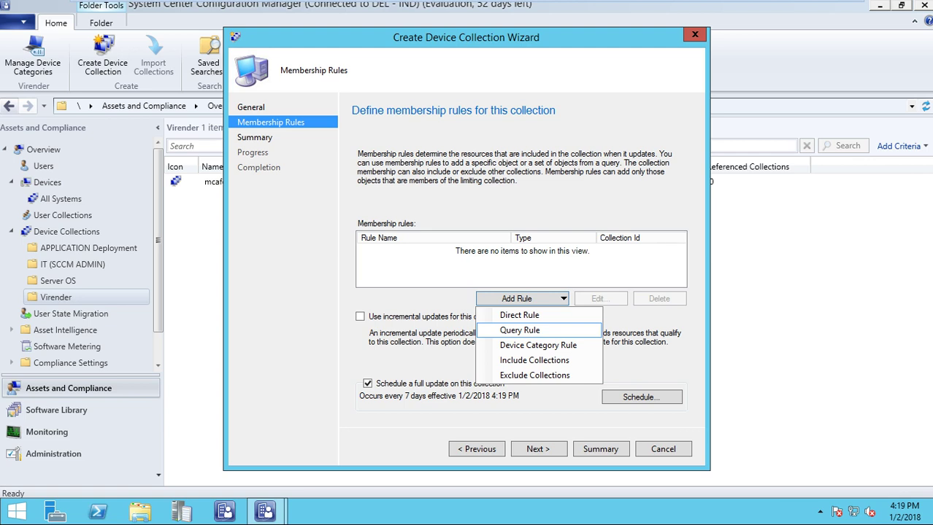
pyautogui.press('Up')
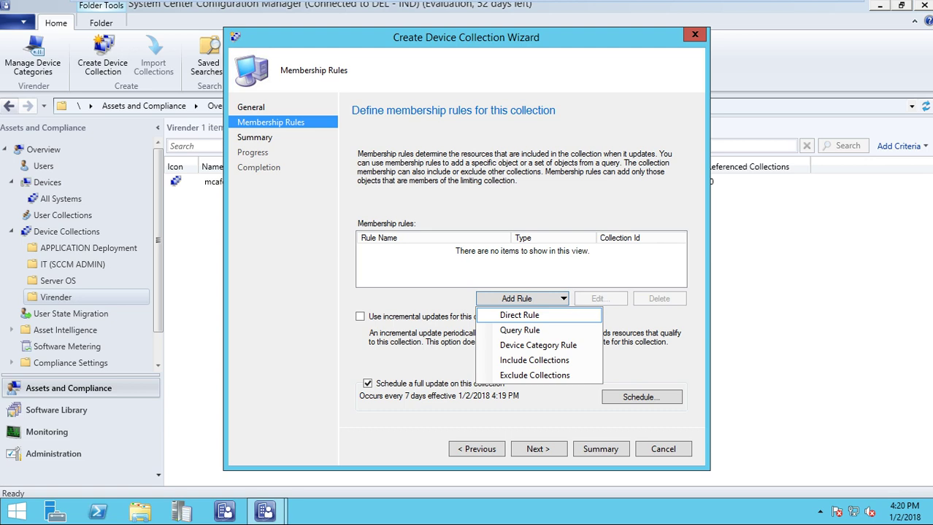
pyautogui.press('Down')
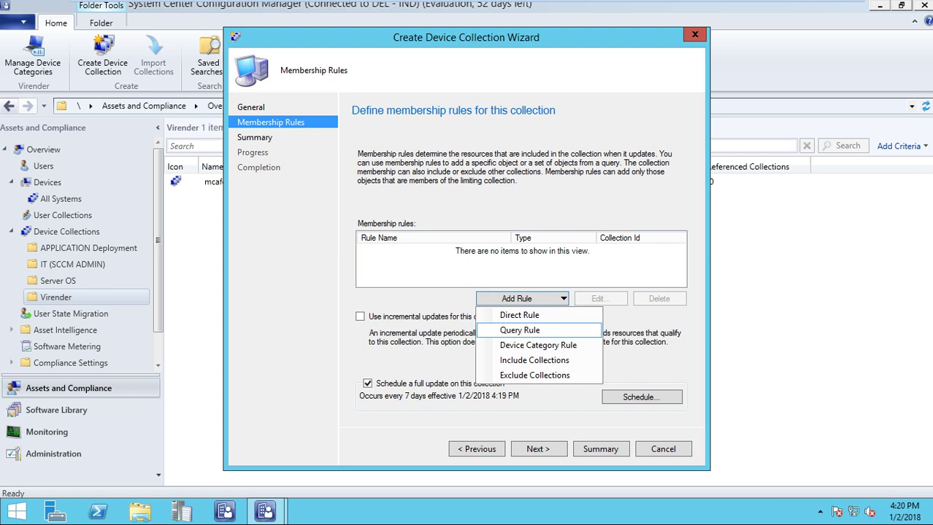
pyautogui.click(519, 330)
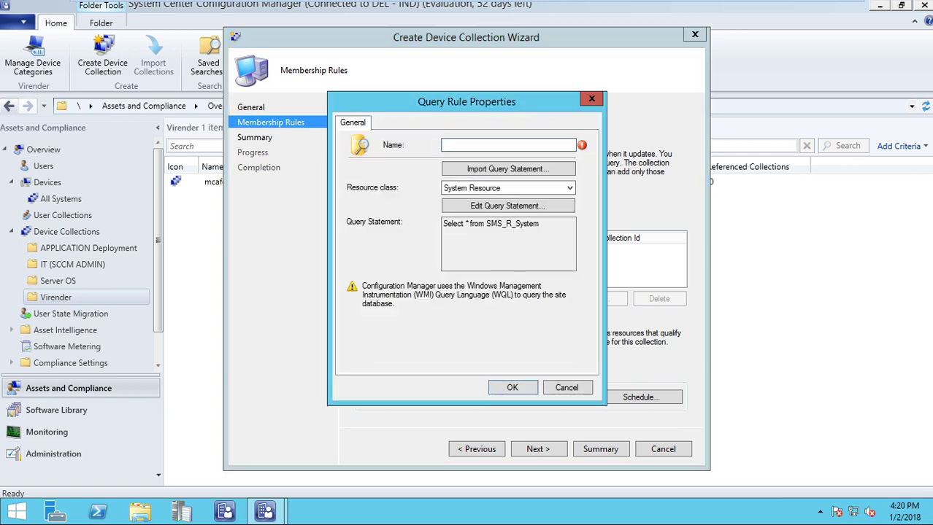
pyautogui.write('1st')
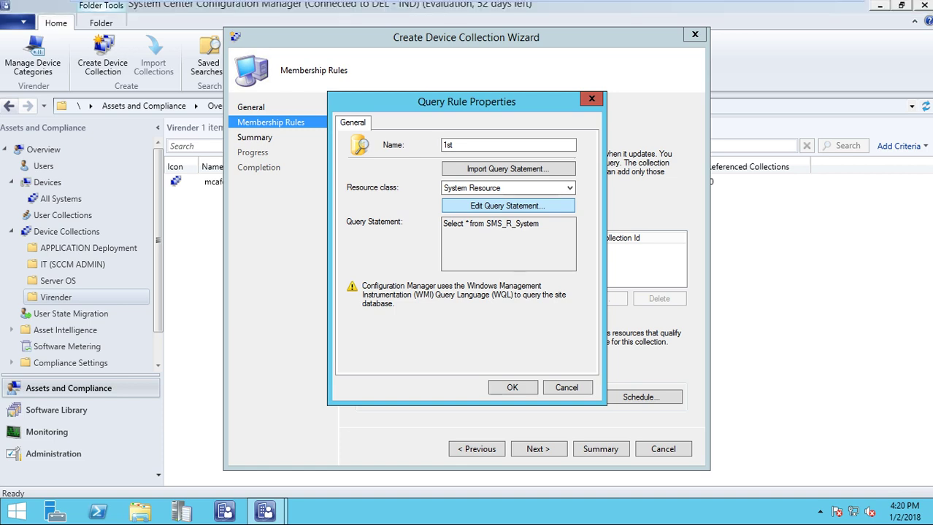
# Step: Replace the rule's WQL query statement with the copied NetbiosName query and highlight its sample computer names
pyautogui.click(507, 206)
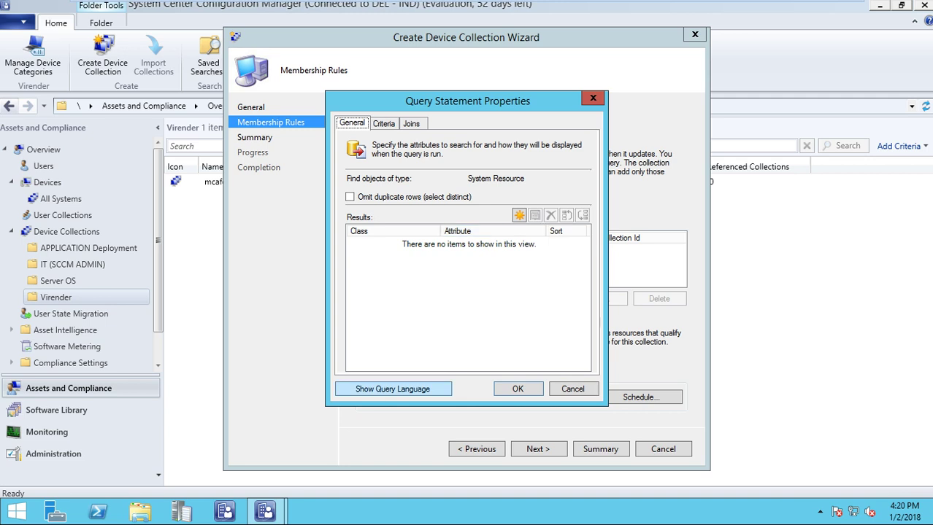
pyautogui.click(393, 389)
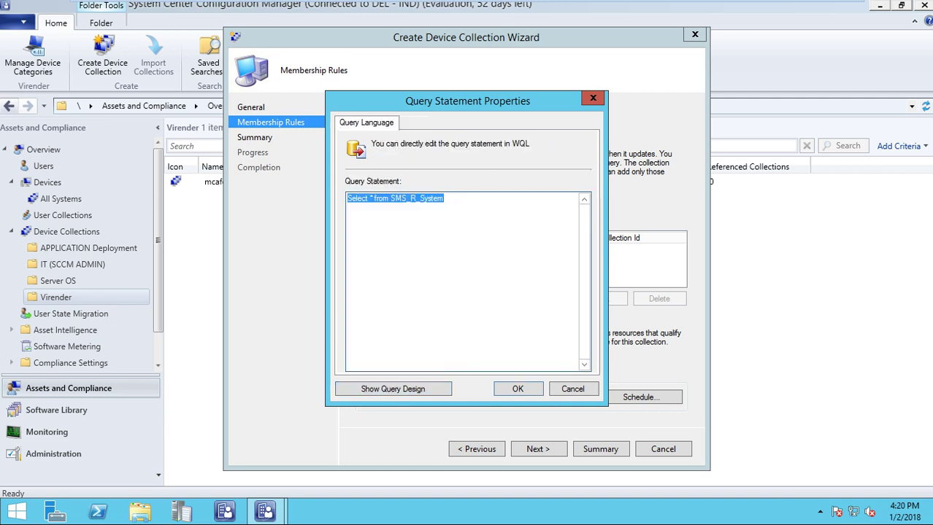
pyautogui.write('select SMS_R_System.ResourceId, SMS_R_System.ResourceType, SMS_R_System.Name, SMS_R_System.SMSUniqueIdentifier, SMS_R_System.ResourceDomainORWorkgroup, SMS_R_System.Client from  SMS_R_System where SMS_R_System.NetbiosName in ("CDTHPMU0395",PMU1831","CLTHPMU1197","CLTHPMU1235","CLTHPMU1251","CLTHPMU1159","CLTHPMU1821")')
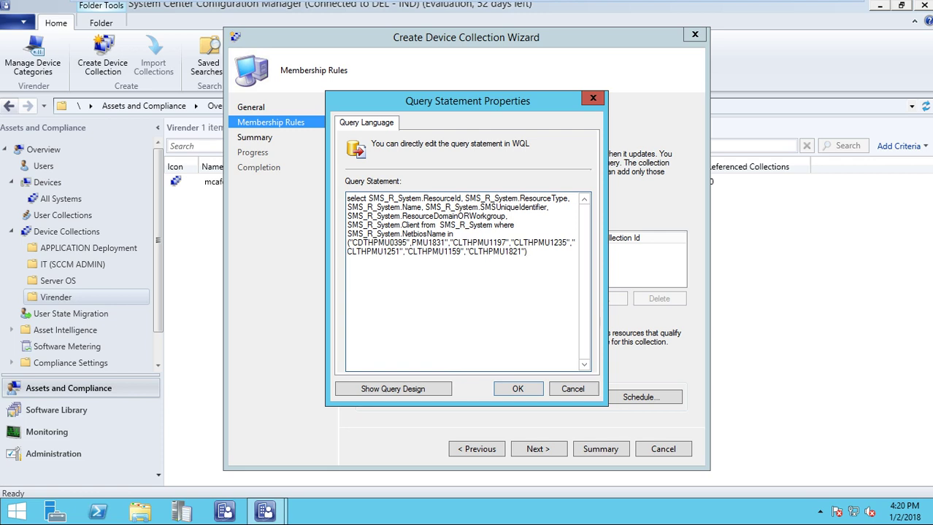
pyautogui.moveTo(524, 251); pyautogui.dragTo(408, 251)
pyautogui.moveTo(371, 251); pyautogui.dragTo(348, 242)
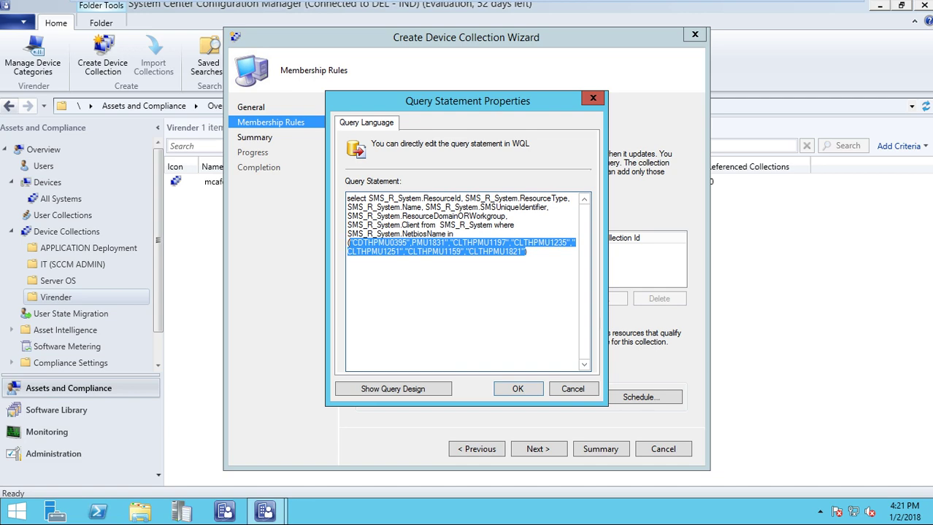
# Step: Switch back to the Excel workbook and copy the quoted computer names in B1:B6
pyautogui.click(811, 10)
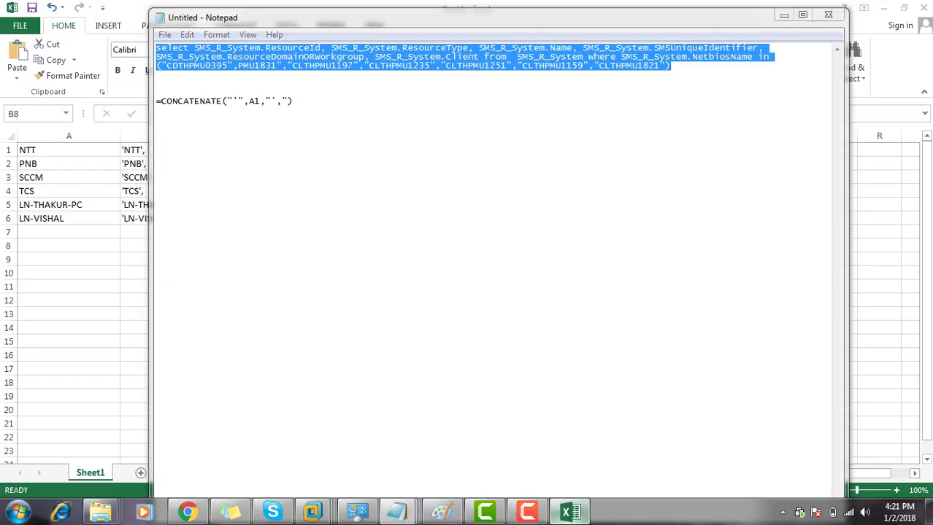
pyautogui.click(569, 512)
pyautogui.moveTo(160, 150); pyautogui.dragTo(160, 218)
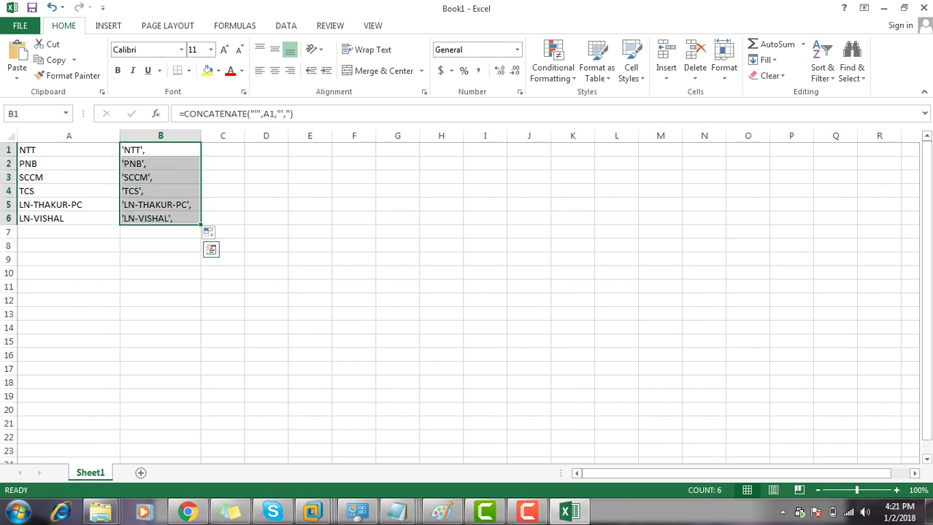
pyautogui.hotkey('ctrl', 'c')
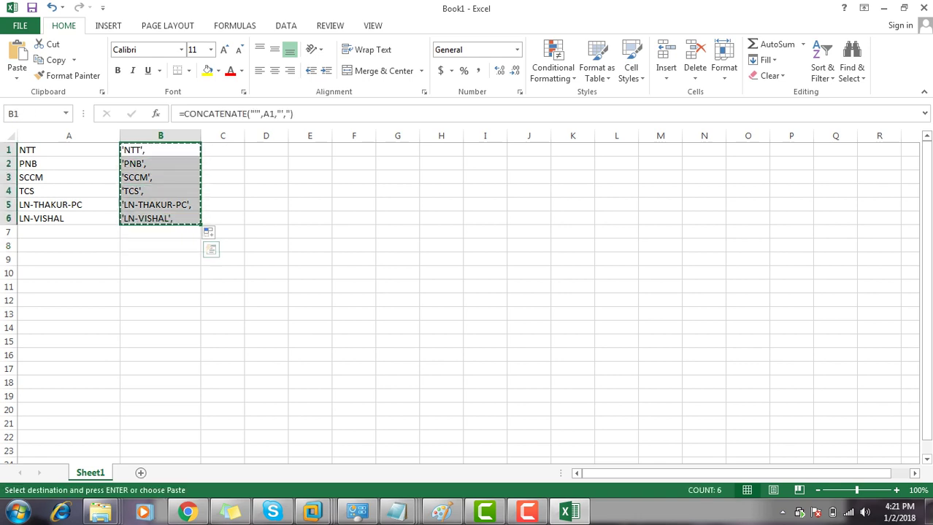
# Step: Switch to Configuration Manager and replace the sample computer names in the query's NetbiosName list with the quoted names copied from Excel
pyautogui.moveTo(313, 513)
pyautogui.click(317, 438)
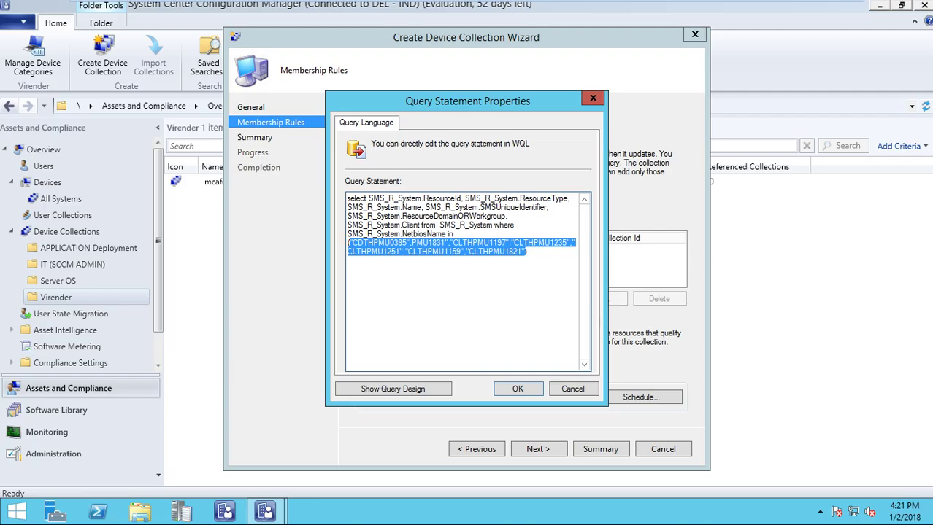
pyautogui.click(526, 251)
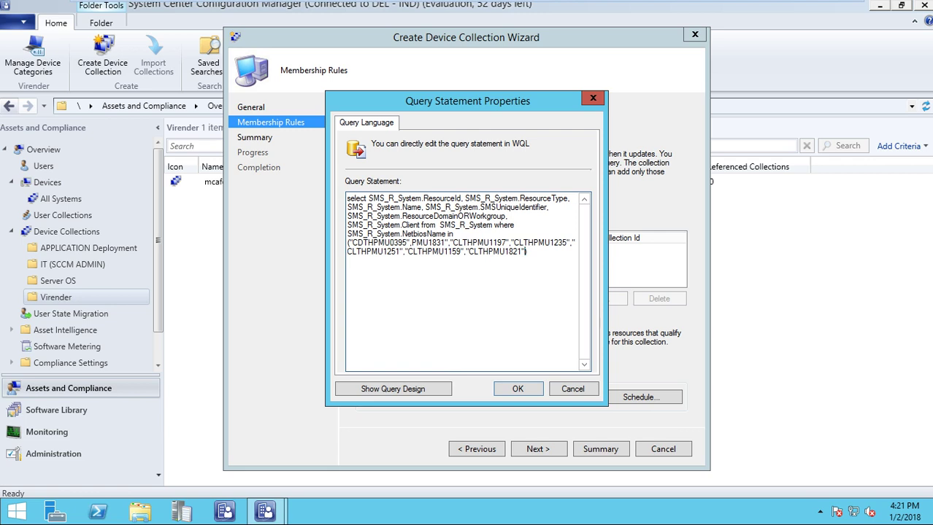
pyautogui.hotkey('shift', 'Left')
pyautogui.hotkey('shift', 'Left')
pyautogui.hotkey('shift', 'Left')
pyautogui.hotkey('shift', 'Left')
pyautogui.hotkey('shift', 'Left')
pyautogui.hotkey('shift', 'Left')
pyautogui.hotkey('shift', 'Left')
pyautogui.hotkey('shift', 'Left')
pyautogui.hotkey('shift', 'Left')
pyautogui.hotkey('shift', 'Left')
pyautogui.hotkey('shift', 'Left')
pyautogui.hotkey('shift', 'Left')
pyautogui.hotkey('shift', 'Left')
pyautogui.hotkey('shift', 'Left')
pyautogui.hotkey('shift', 'Left')
pyautogui.hotkey('shift', 'Left')
pyautogui.hotkey('shift', 'Left')
pyautogui.hotkey('shift', 'Left')
pyautogui.hotkey('shift', 'Left')
pyautogui.hotkey('shift', 'Left')
pyautogui.hotkey('shift', 'Left')
pyautogui.hotkey('shift', 'Left')
pyautogui.hotkey('shift', 'Left')
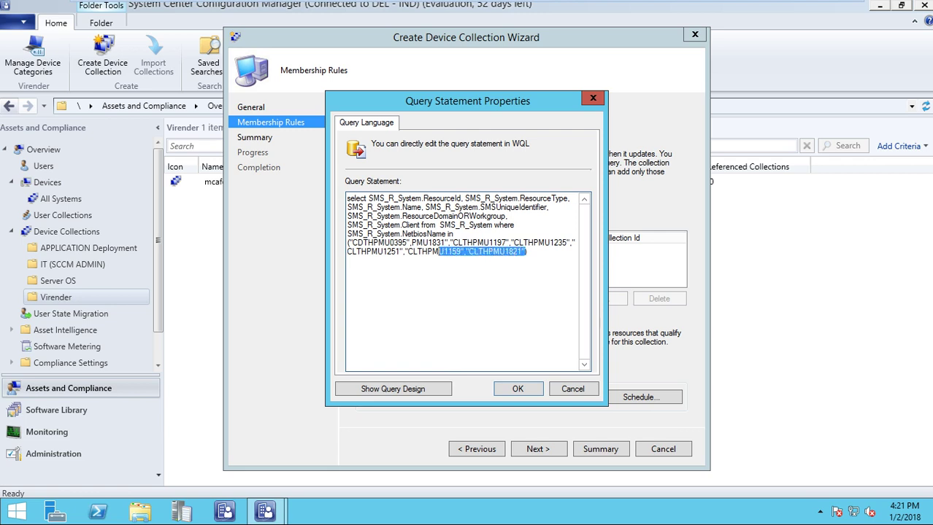
pyautogui.hotkey('shift', 'Left')
pyautogui.hotkey('shift', 'Left')
pyautogui.hotkey('shift', 'Left')
pyautogui.hotkey('shift', 'Left')
pyautogui.hotkey('shift', 'Left')
pyautogui.hotkey('shift', 'Left')
pyautogui.hotkey('shift', 'Left')
pyautogui.hotkey('shift', 'Left')
pyautogui.hotkey('shift', 'Left')
pyautogui.hotkey('shift', 'Left')
pyautogui.hotkey('shift', 'Left')
pyautogui.hotkey('shift', 'Left')
pyautogui.hotkey('shift', 'Left')
pyautogui.hotkey('shift', 'Left')
pyautogui.hotkey('shift', 'Left')
pyautogui.hotkey('shift', 'Left')
pyautogui.hotkey('shift', 'Left')
pyautogui.hotkey('shift', 'Left')
pyautogui.hotkey('shift', 'Left')
pyautogui.hotkey('shift', 'Left')
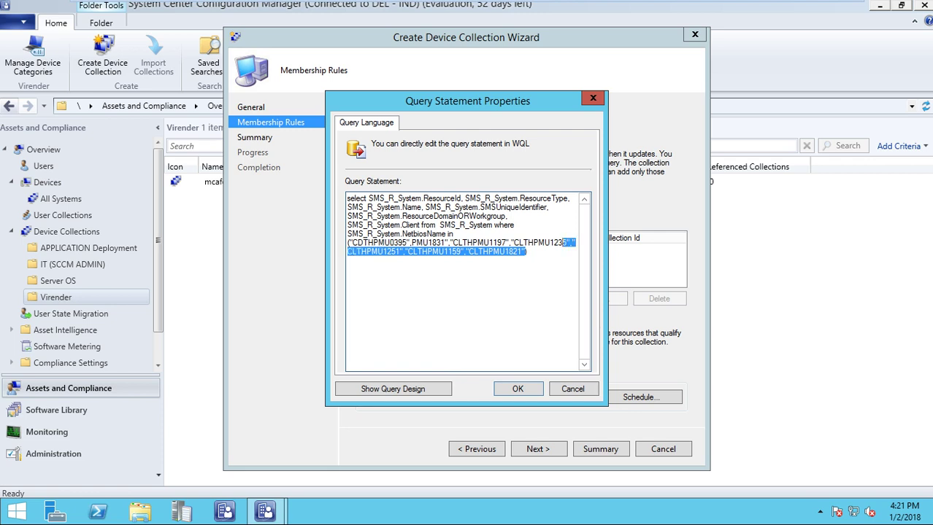
pyautogui.hotkey('shift', 'Left')
pyautogui.hotkey('shift', 'Left')
pyautogui.hotkey('shift', 'Left')
pyautogui.hotkey('shift', 'Left')
pyautogui.hotkey('shift', 'Left')
pyautogui.hotkey('shift', 'Left')
pyautogui.hotkey('shift', 'Left')
pyautogui.hotkey('shift', 'Left')
pyautogui.hotkey('shift', 'Left')
pyautogui.hotkey('shift', 'Left')
pyautogui.hotkey('shift', 'Left')
pyautogui.hotkey('shift', 'Left')
pyautogui.hotkey('shift', 'Left')
pyautogui.hotkey('shift', 'Left')
pyautogui.hotkey('shift', 'Left')
pyautogui.hotkey('shift', 'Left')
pyautogui.hotkey('shift', 'Left')
pyautogui.hotkey('shift', 'Left')
pyautogui.hotkey('shift', 'Left')
pyautogui.hotkey('shift', 'Left')
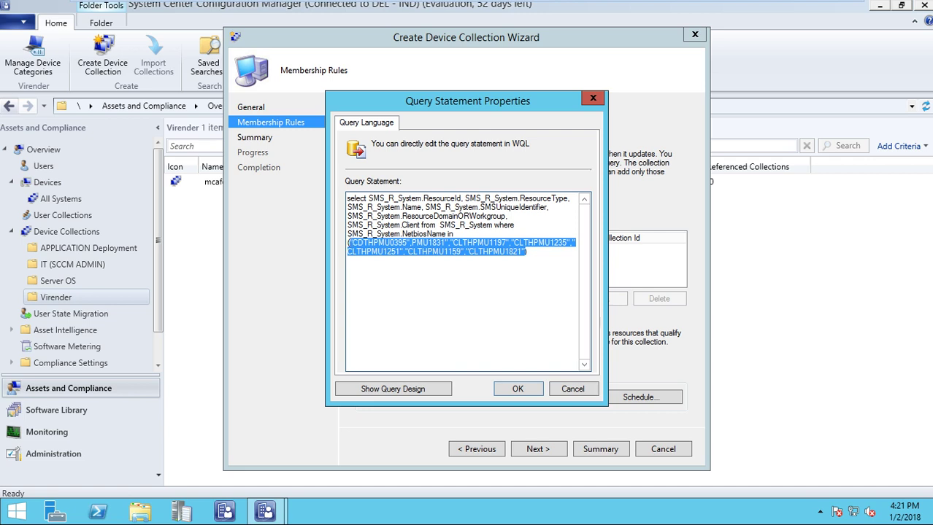
pyautogui.hotkey('ctrl', 'v')
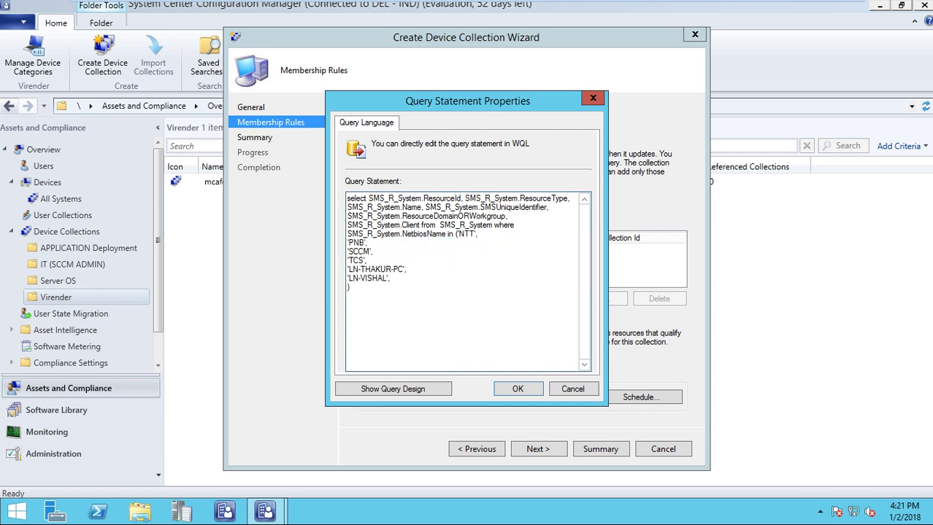
# Step: Show the edited statement in query design view and save the 1st query rule
pyautogui.click(393, 389)
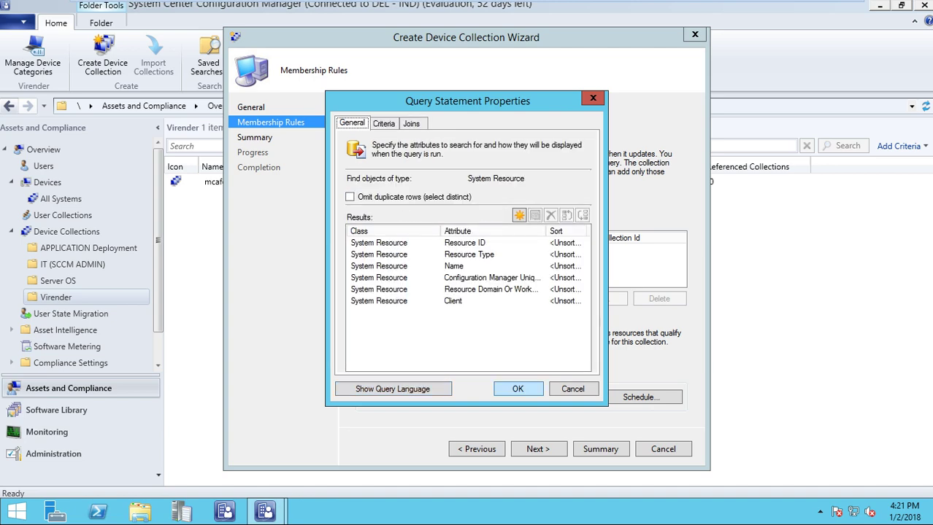
pyautogui.click(518, 389)
pyautogui.click(514, 388)
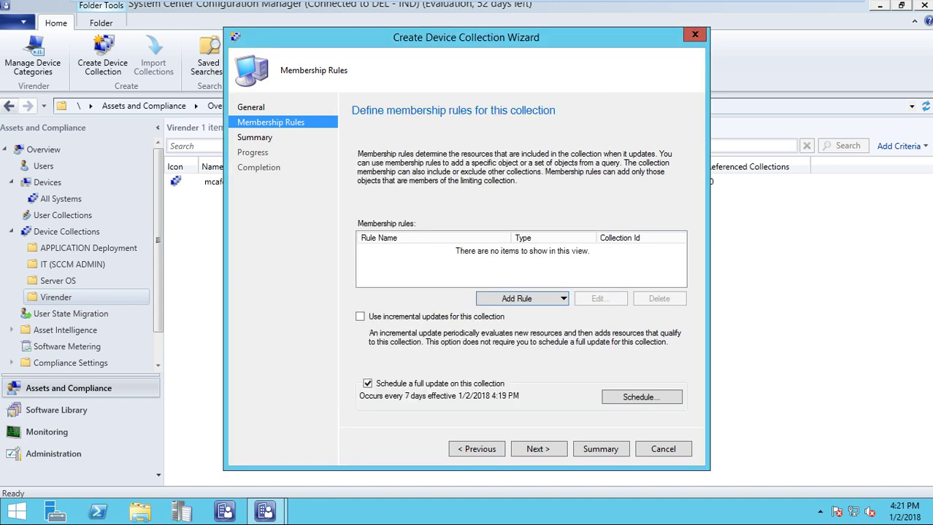
# Step: Complete the device collection wizard to create the Test collection with the 1st query rule, and close it
pyautogui.press('Return')
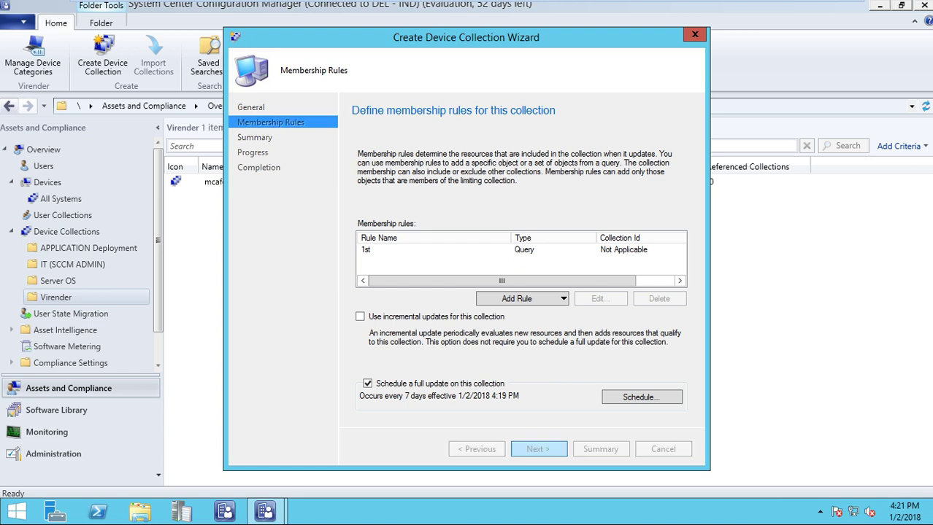
pyautogui.press('Return')
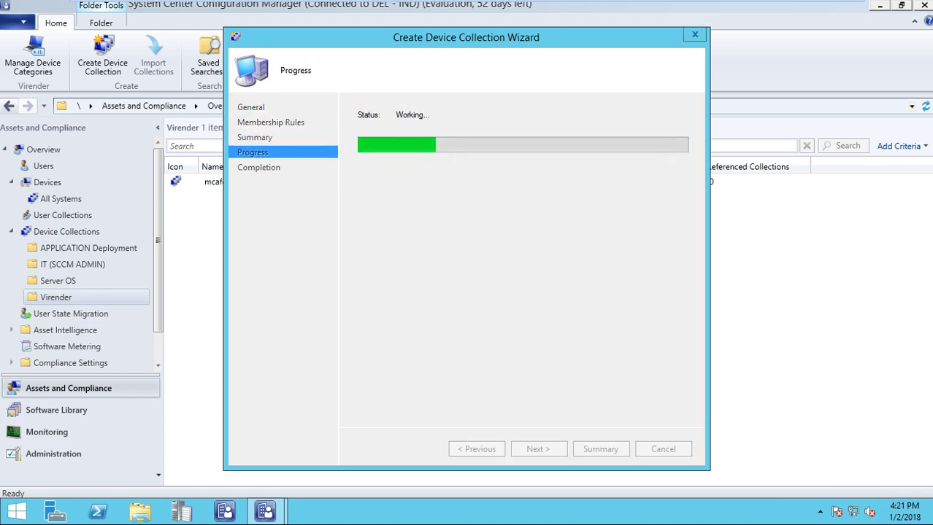
pyautogui.moveTo(511, 37); pyautogui.dragTo(529, 30)
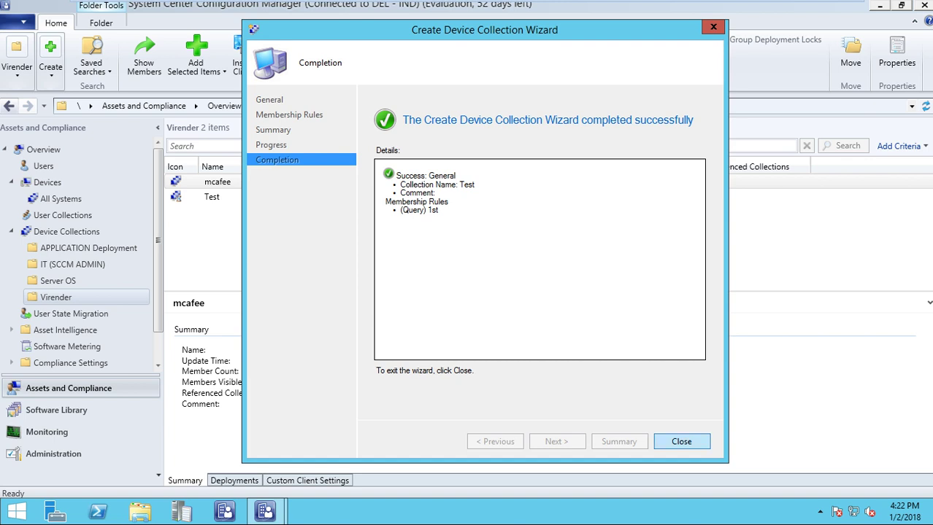
pyautogui.press('Return')
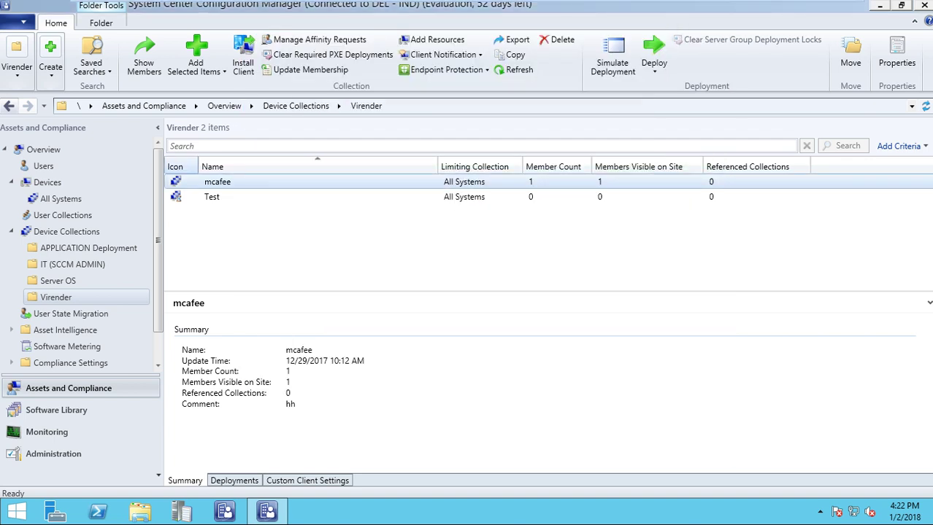
# Step: Update the membership of the Test collection and confirm the re-evaluation of its rules
pyautogui.click(211, 197)
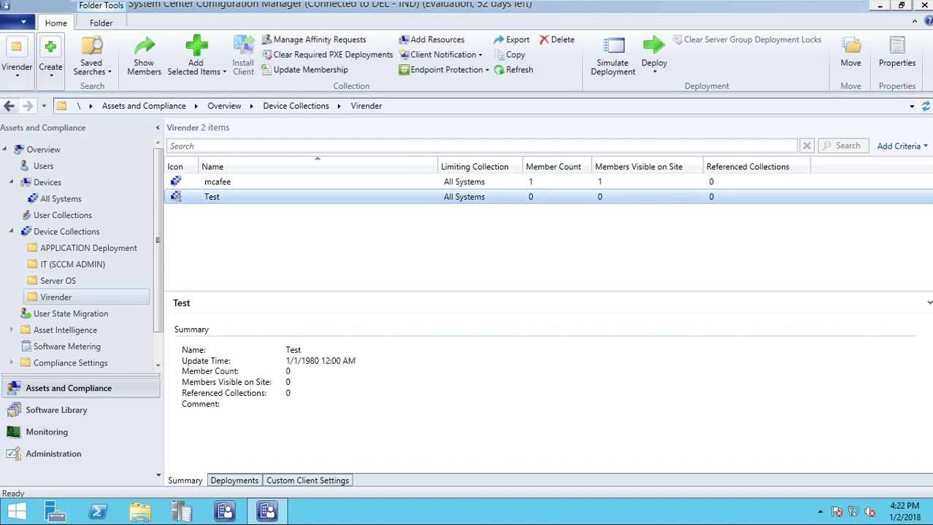
pyautogui.rightClick(526, 196)
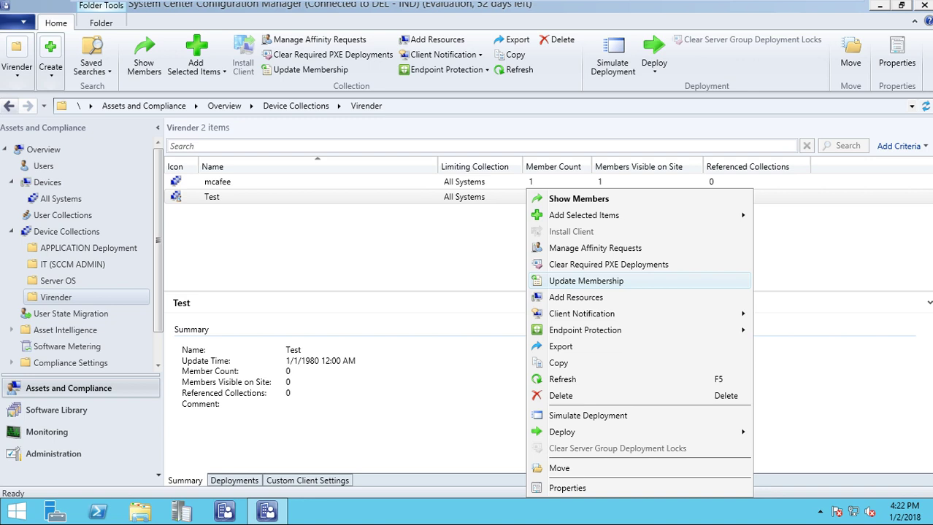
pyautogui.click(586, 281)
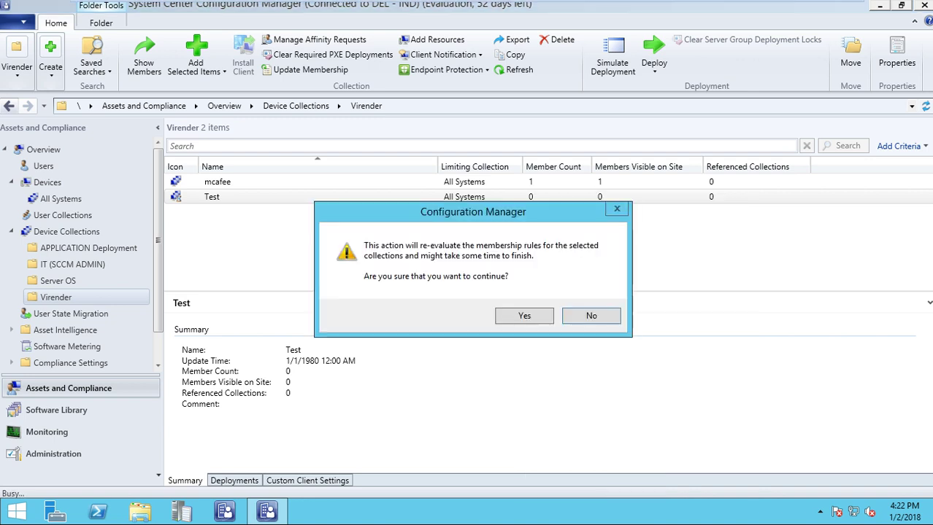
pyautogui.click(527, 314)
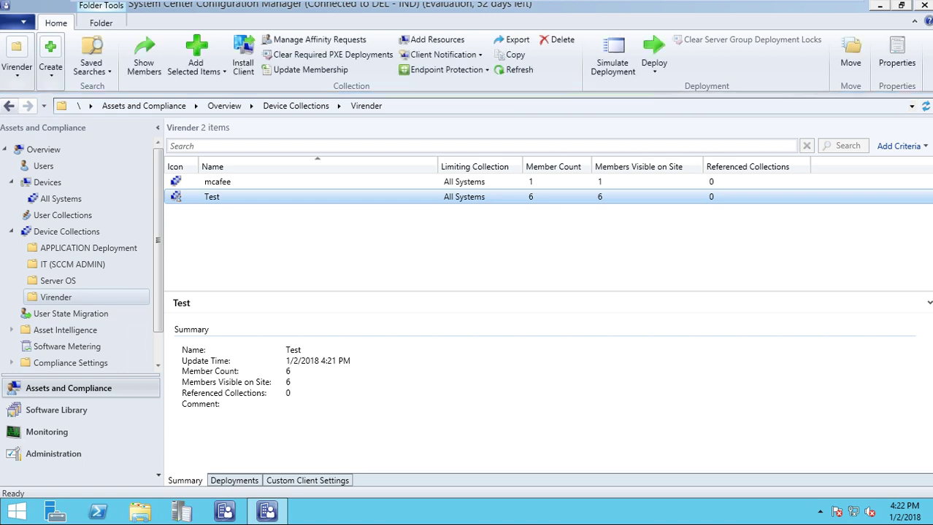
# Step: Show the members of the Test collection and review the listed devices
pyautogui.rightClick(520, 192)
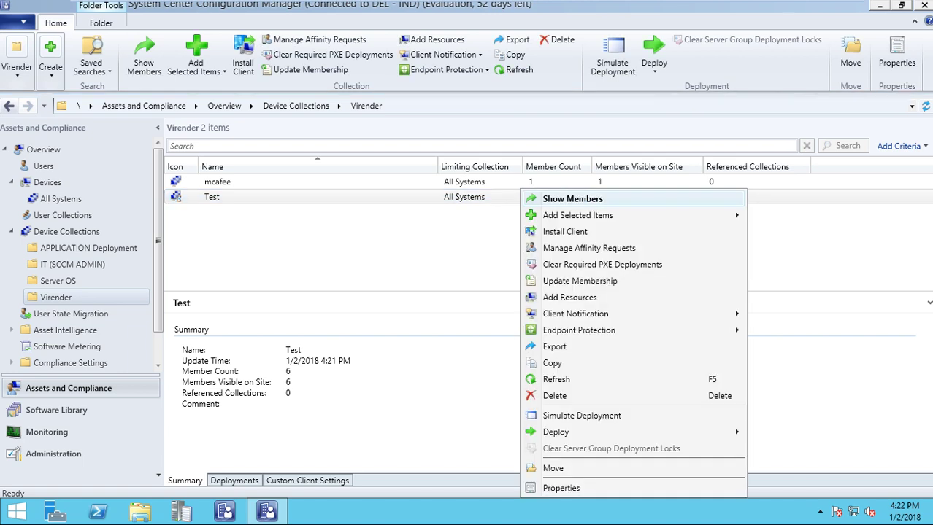
pyautogui.click(572, 198)
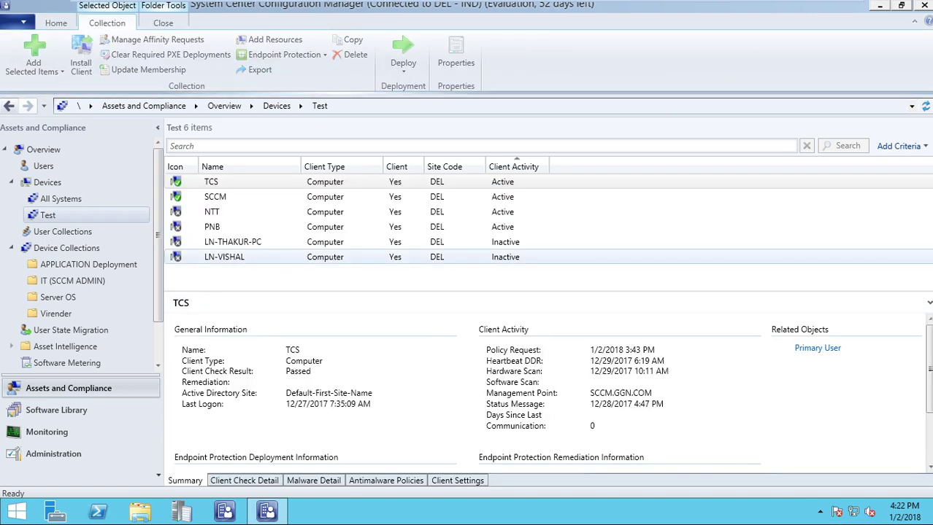
pyautogui.click(211, 182)
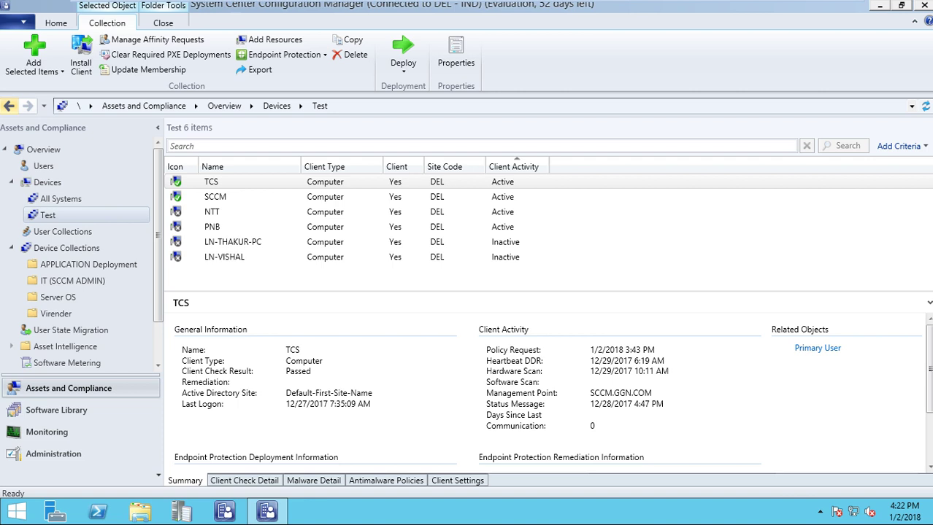
# Step: Return to the device collections folder that contains Test and view that collection's summary
pyautogui.click(9, 106)
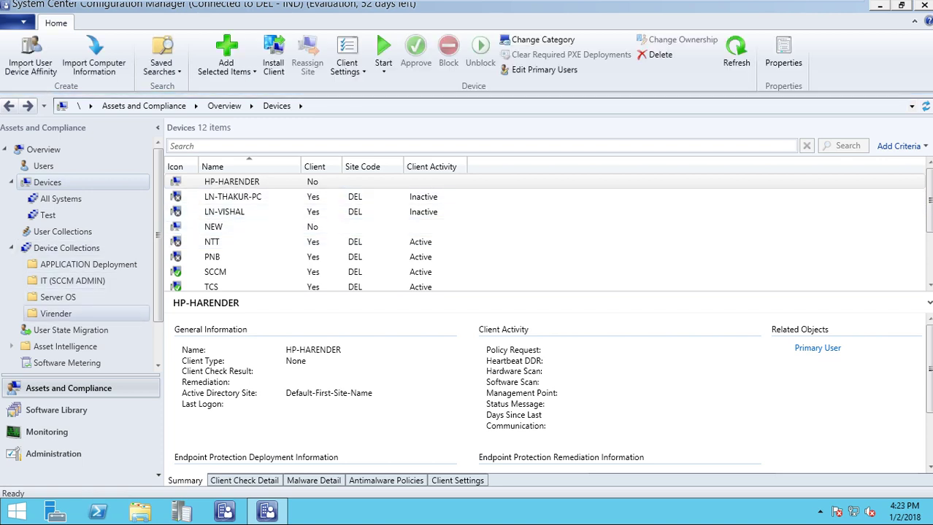
pyautogui.click(56, 313)
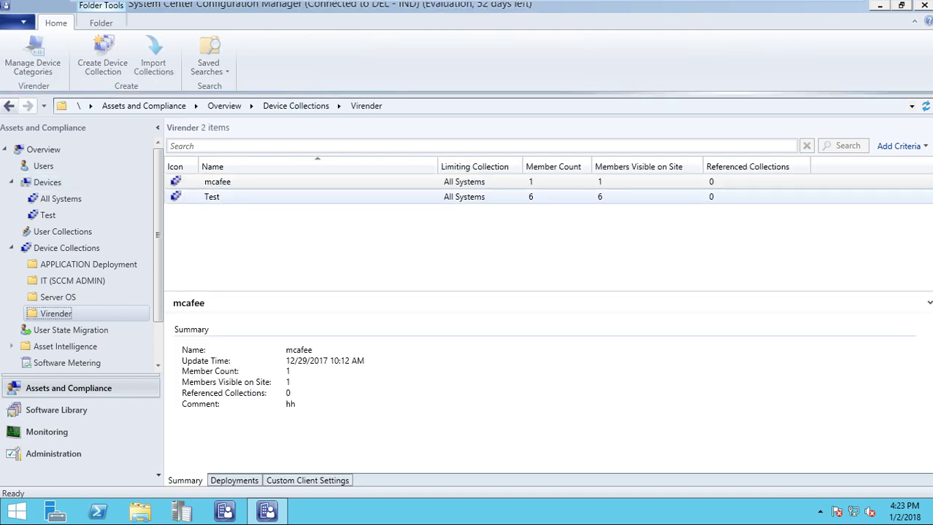
pyautogui.click(212, 196)
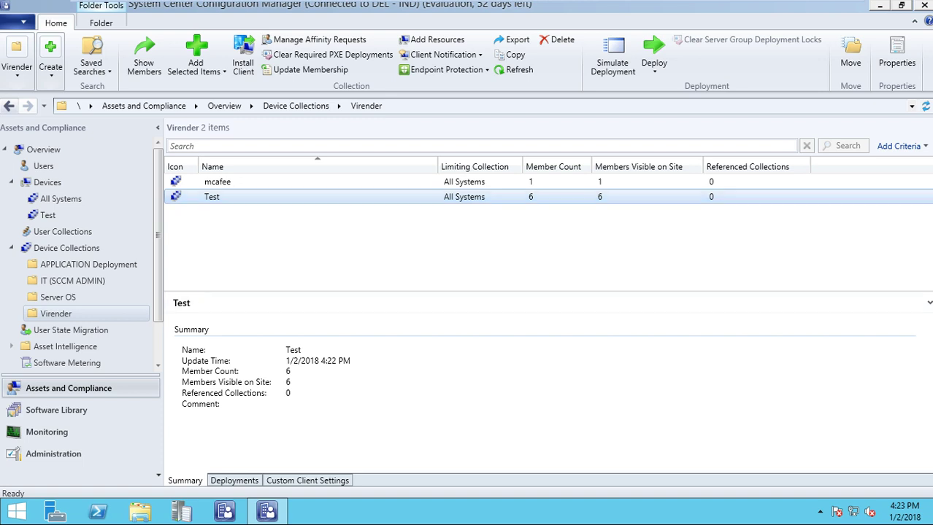
pyautogui.moveTo(438, 1)
pyautogui.click(811, 10)
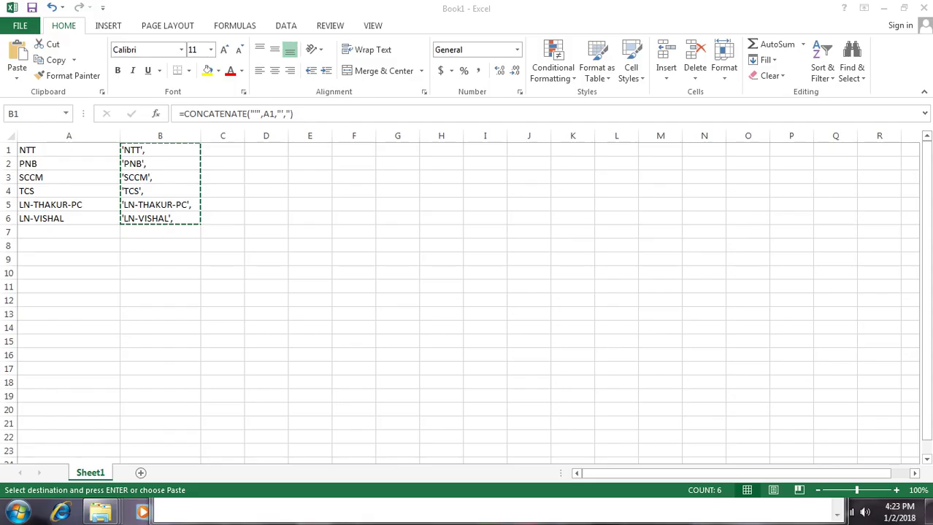
pyautogui.click(527, 512)
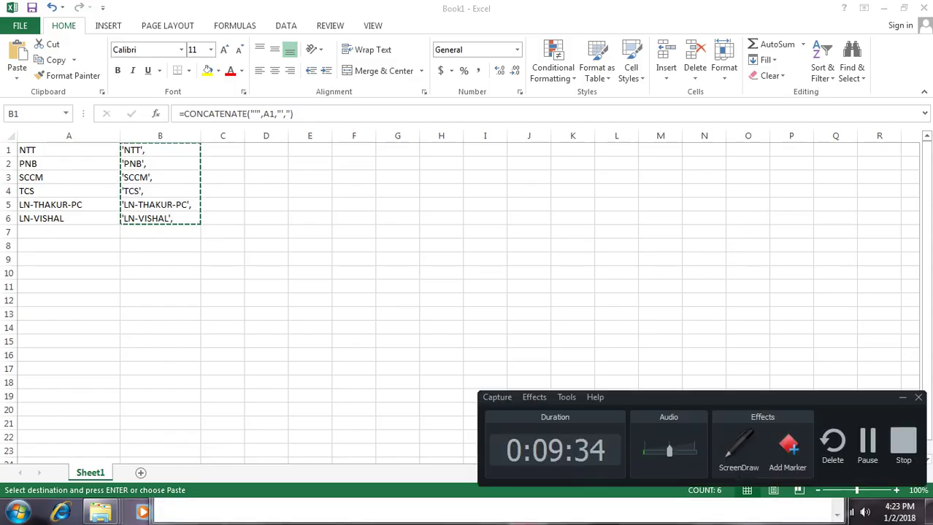